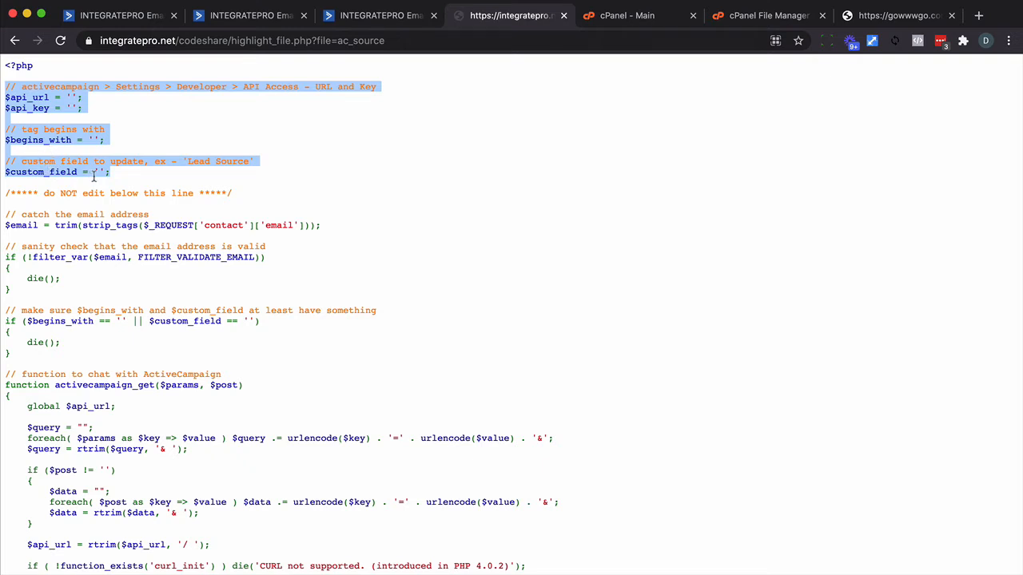
Copy the entire PHP source code of the ActiveCampaign script and switch to the cPanel File Manager.
left_click(111, 184)
key("super+a")
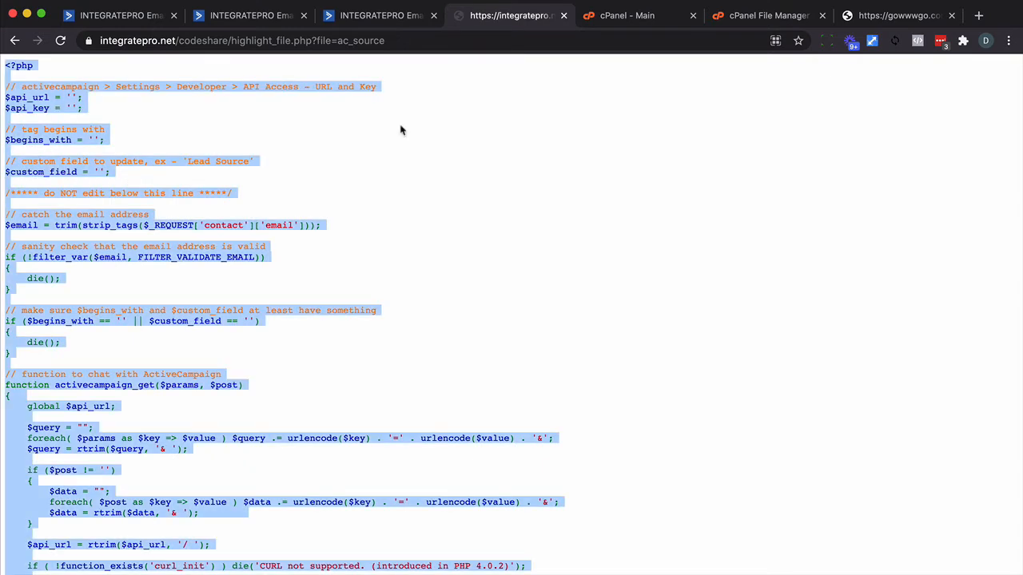
left_click(749, 18)
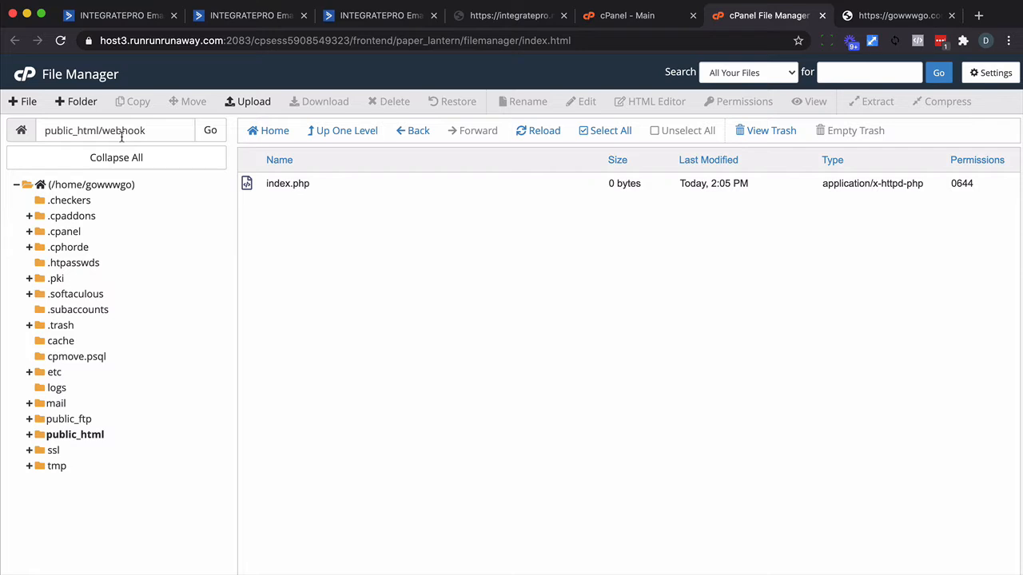
Create a new file named ac.php in /public_html/webhook.
left_click(36, 106)
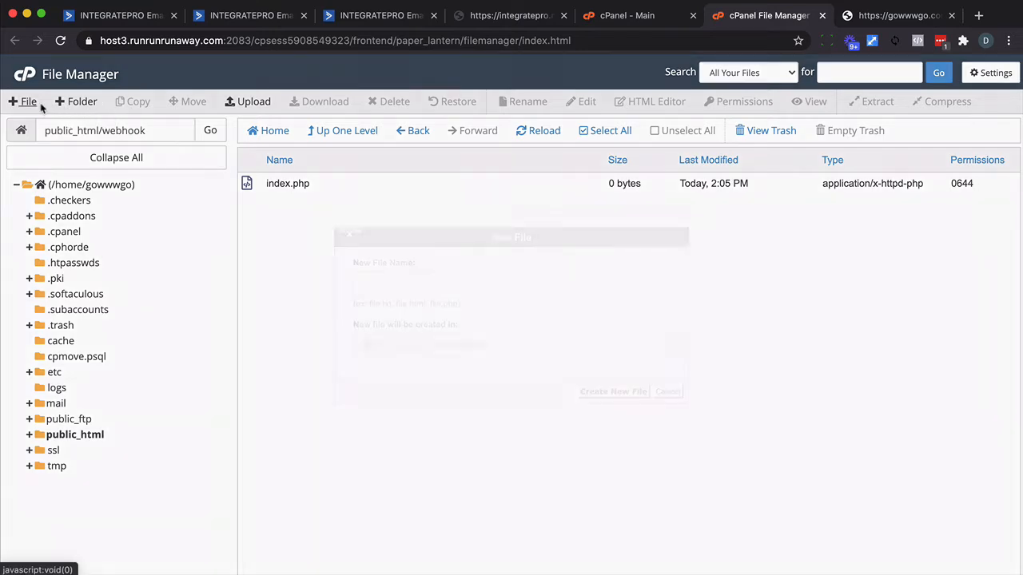
type("ac.php")
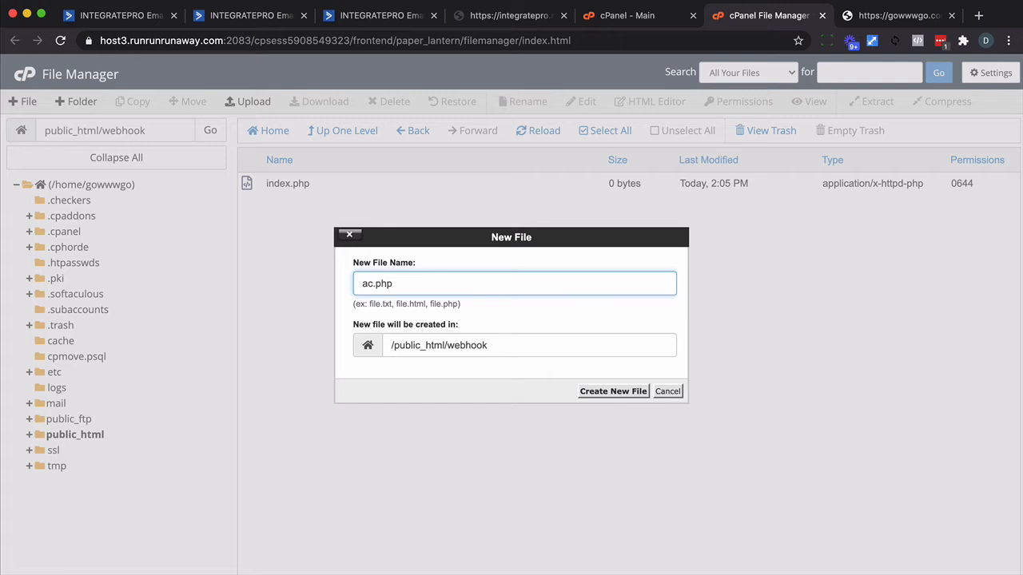
left_click(600, 391)
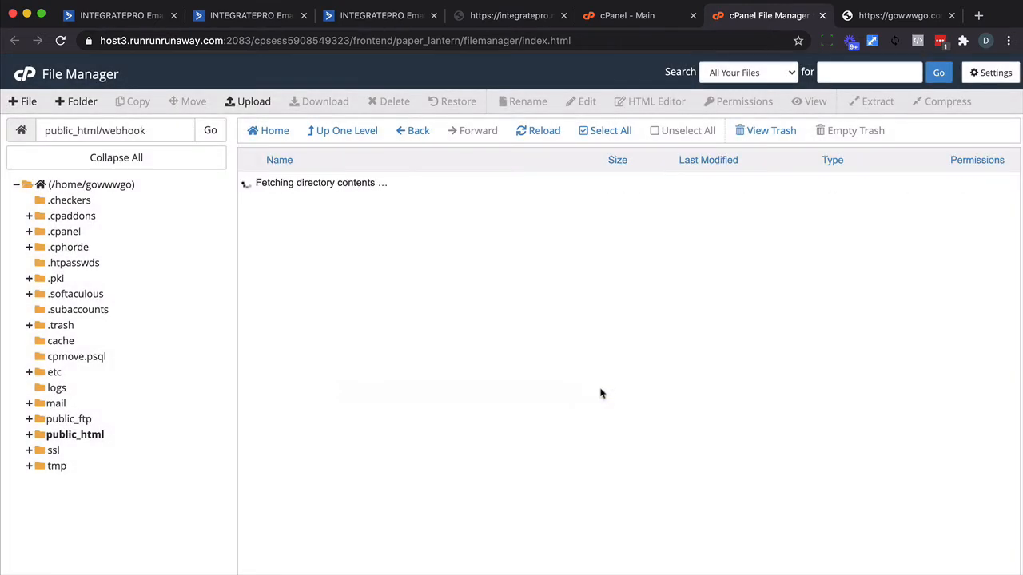
Open ac.php in the code editor and paste the copied PHP script into it.
left_click(284, 184)
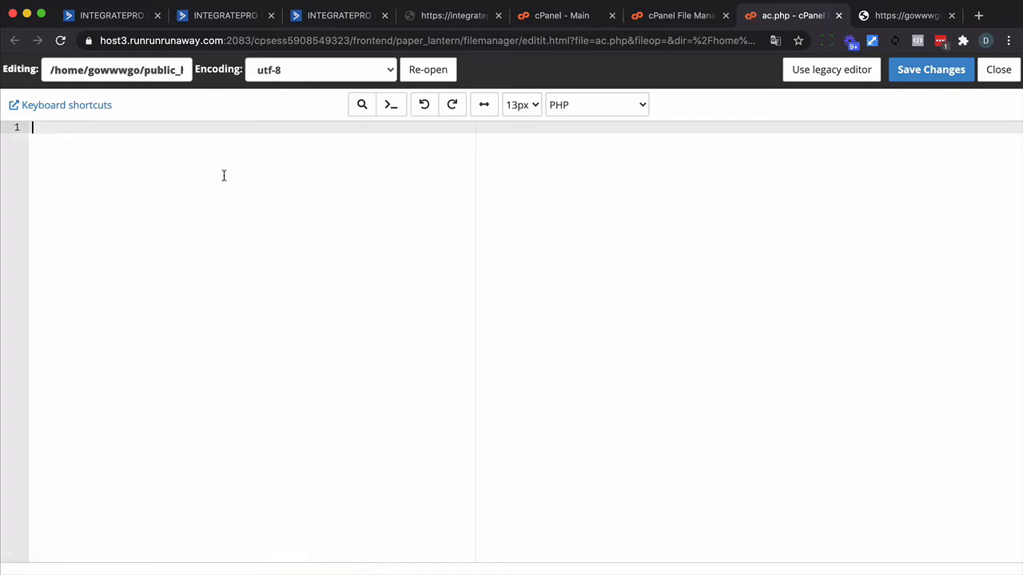
key("super+v")
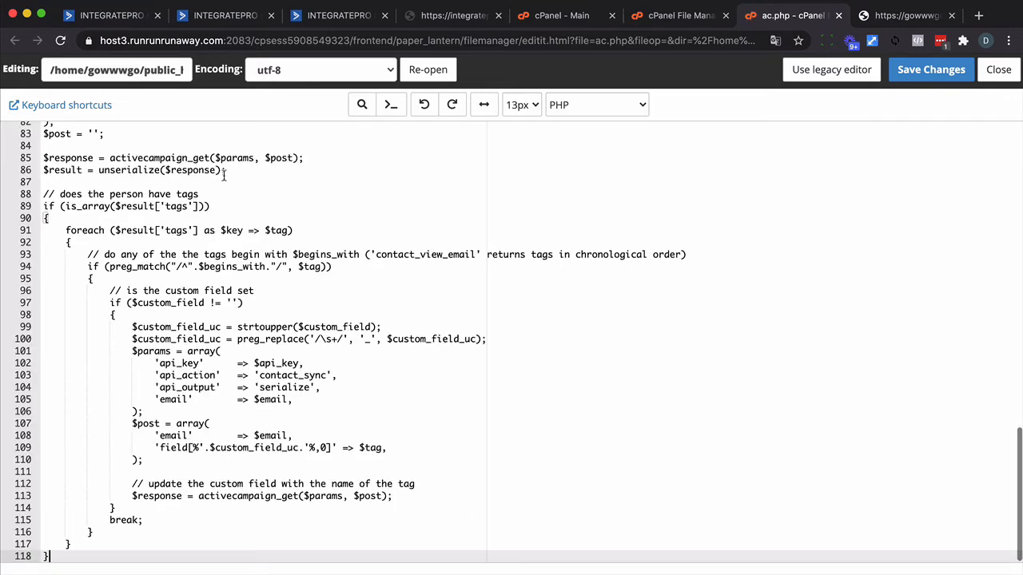
key("super+Up")
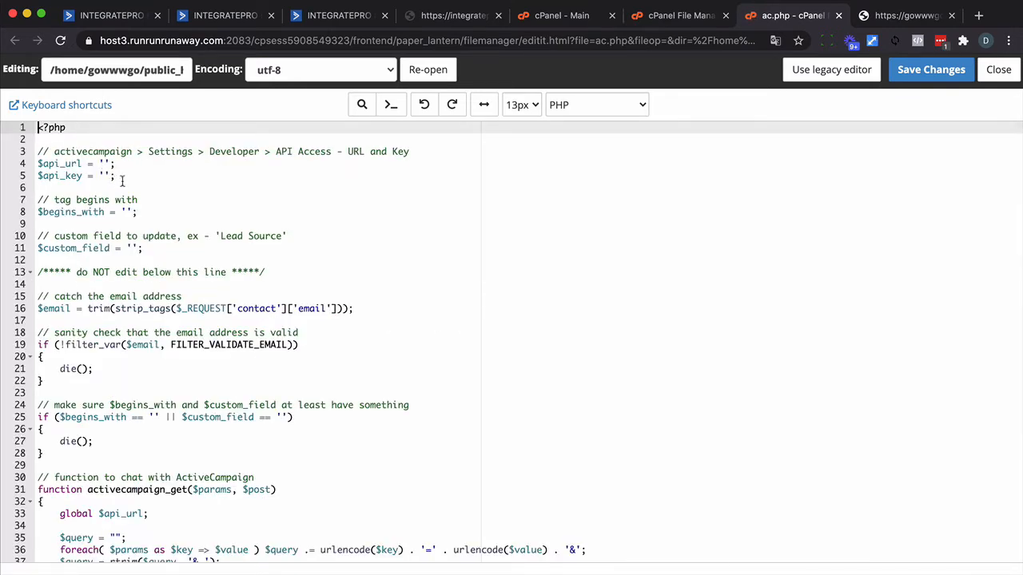
Review the $api_url and $api_key lines and check where the ActiveCampaign settings hold the developer API access.
left_click_drag(121, 181, 29, 151)
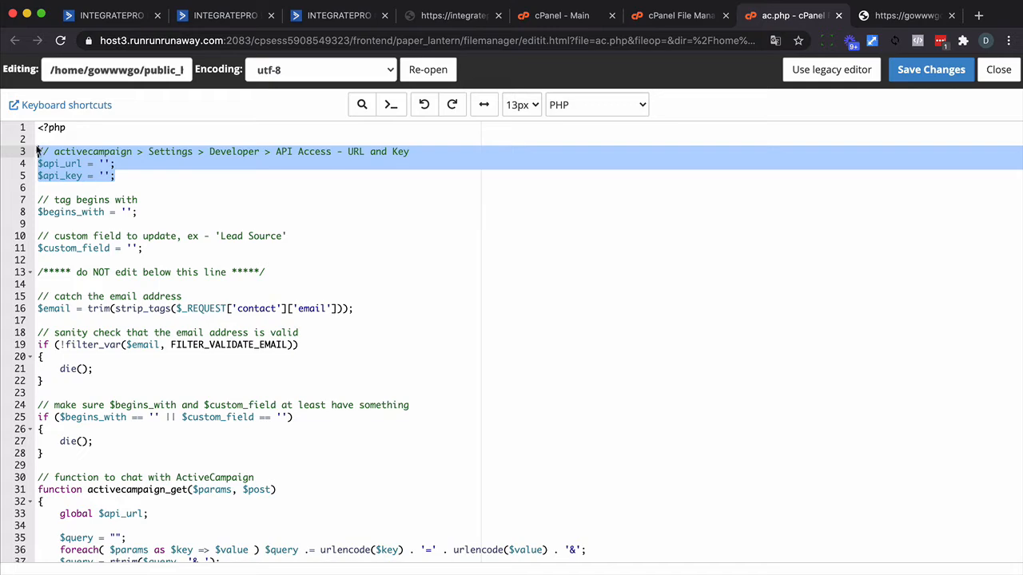
left_click(119, 20)
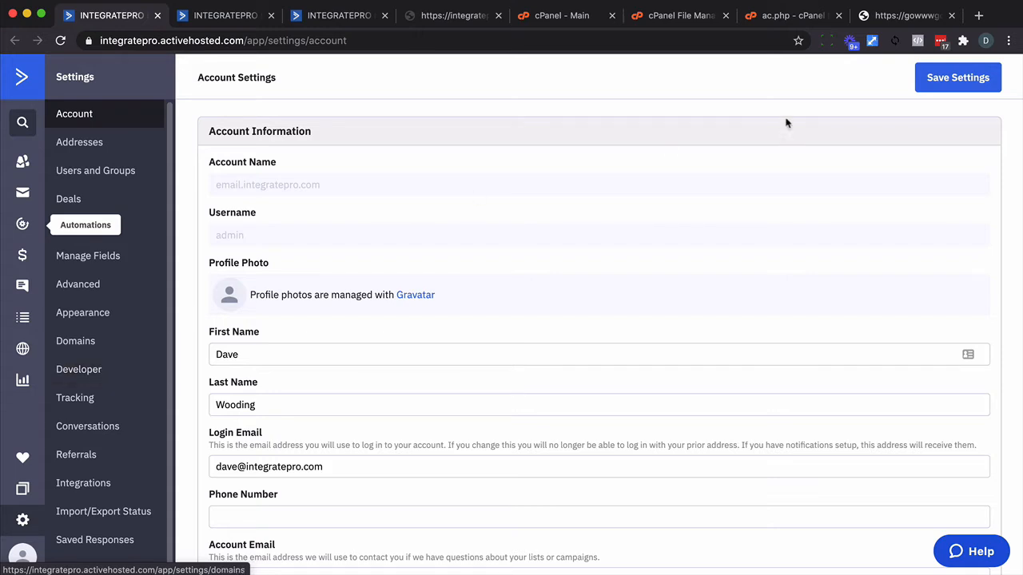
left_click(783, 22)
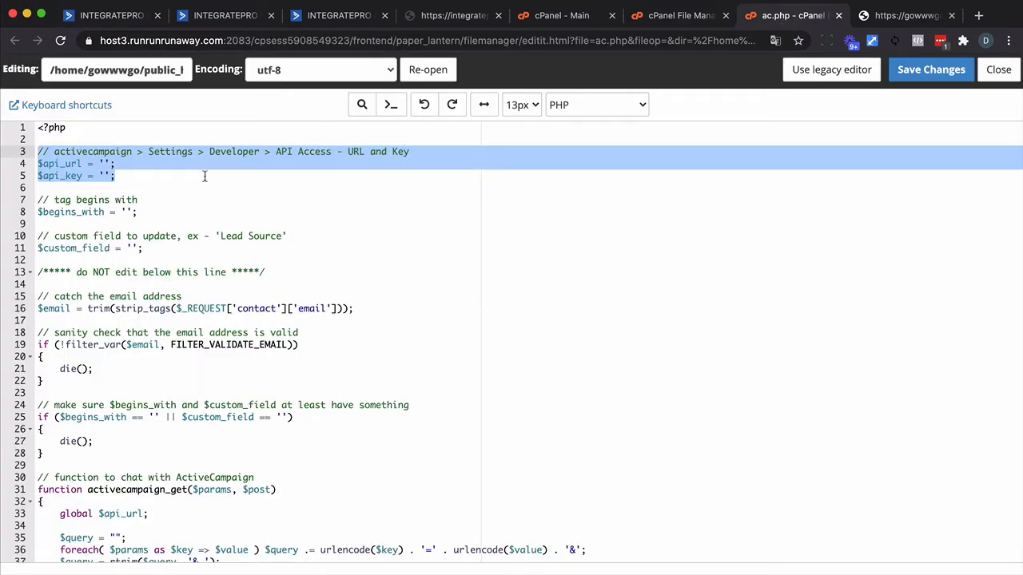
Set $begins_with to 'WISTIA' in ac.php, copying the prefix from the contact's Zoom watch tags in ActiveCampaign.
left_click(137, 224)
left_click_drag(138, 212, 12, 206)
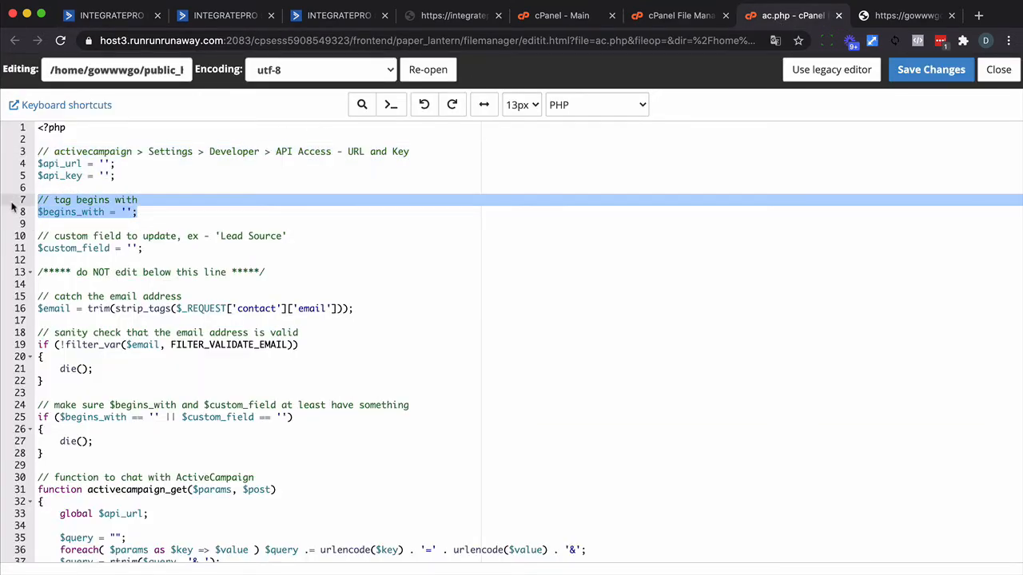
left_click(231, 15)
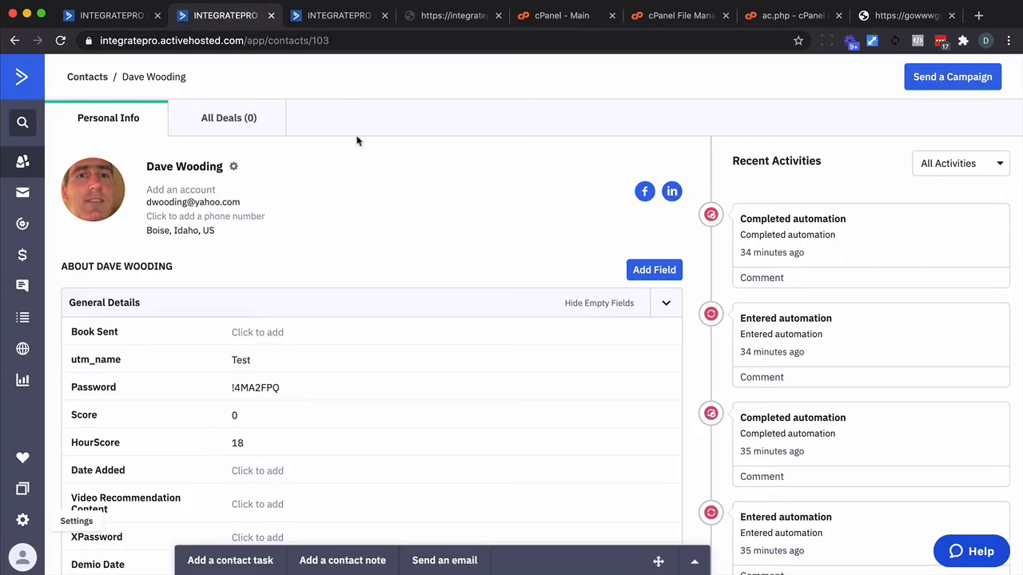
scroll(286, 298, "down", 10)
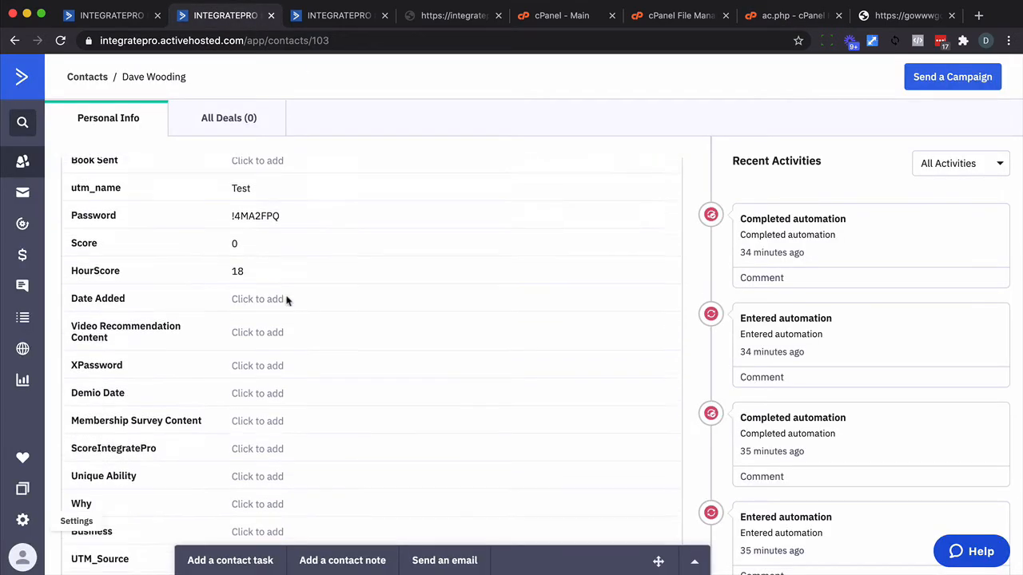
scroll(286, 298, "down", 10)
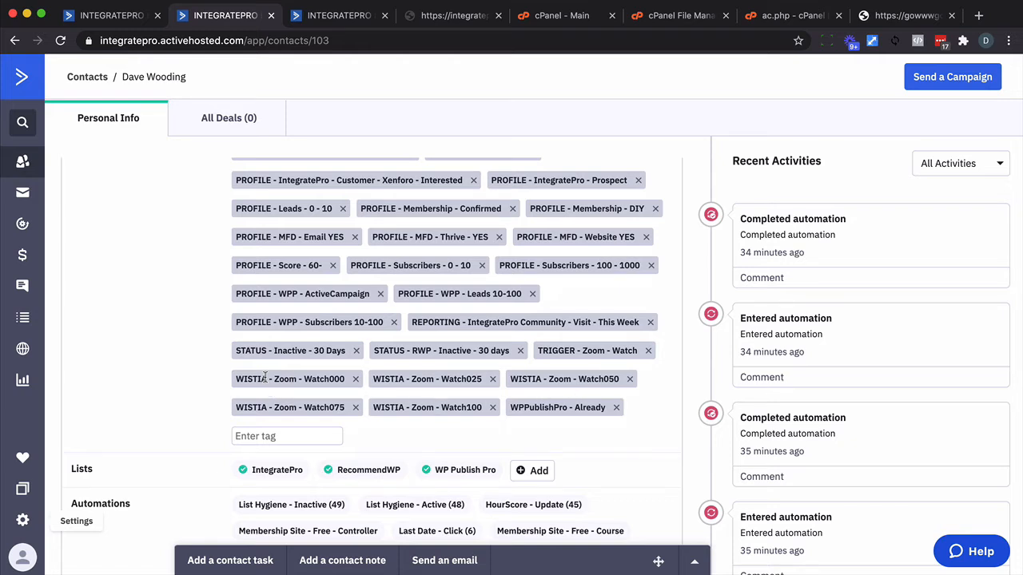
left_click_drag(265, 378, 224, 382)
key("super+c")
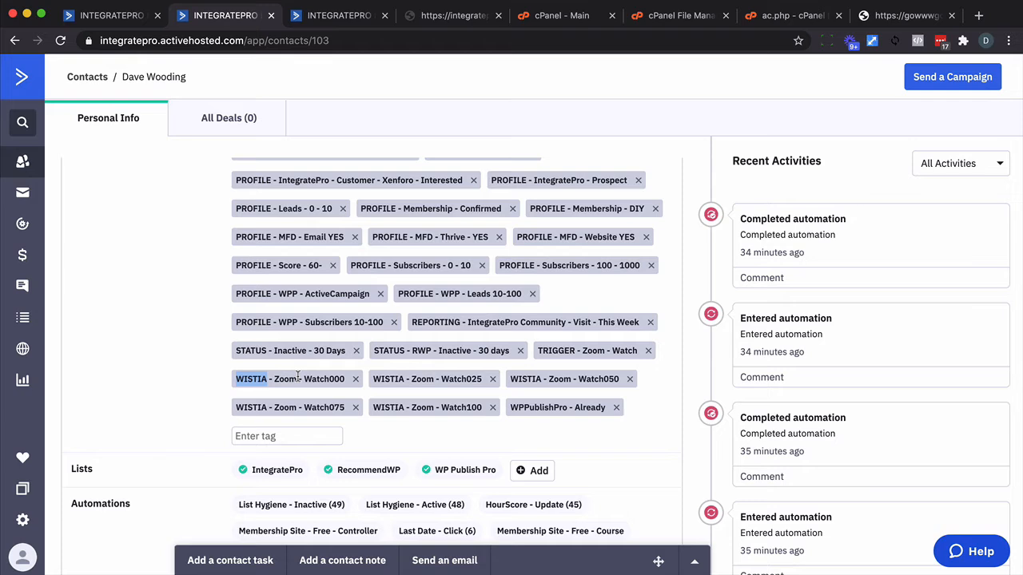
left_click(774, 27)
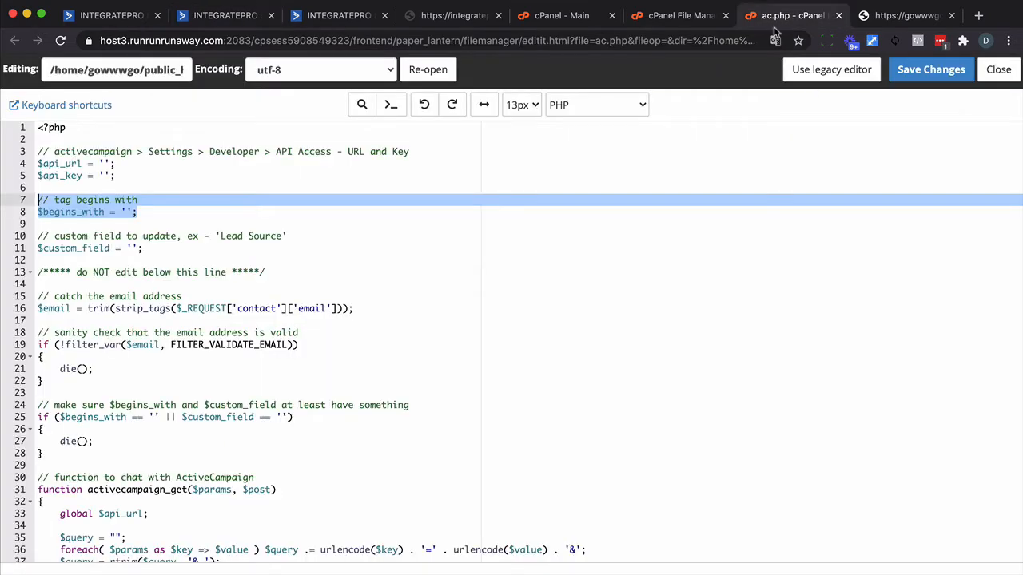
left_click(126, 211)
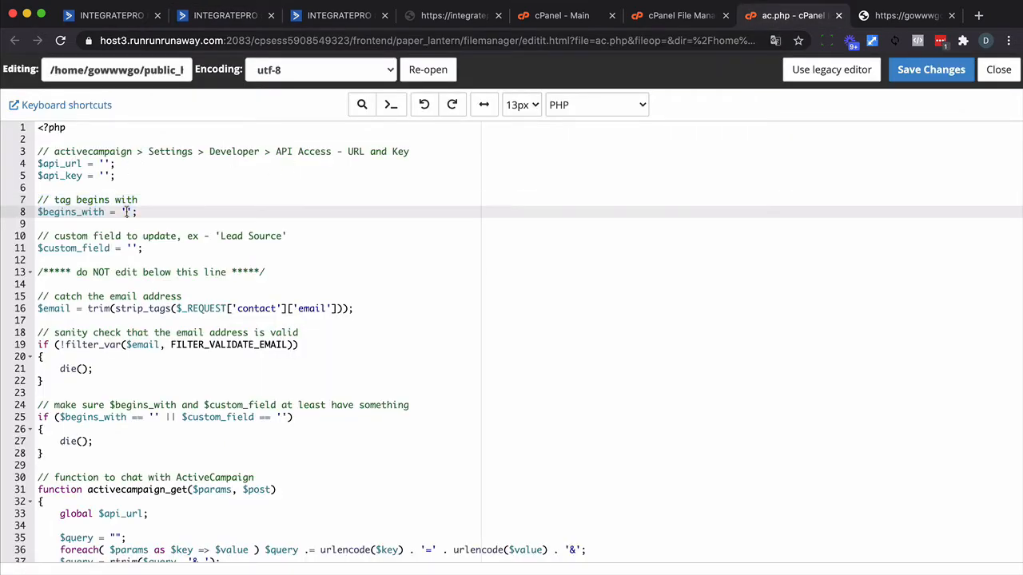
key("super+v")
Set $custom_field to 'Book Sent' in ac.php, copying the field name from the ActiveCampaign contact, and save the file.
left_click(230, 19)
scroll(187, 356, "up", 10)
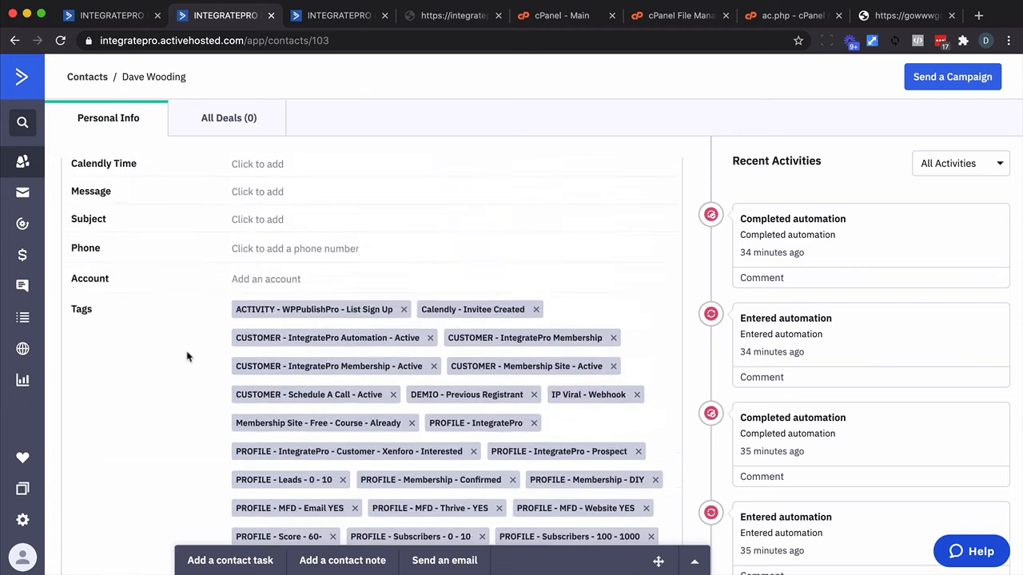
scroll(187, 356, "up", 10)
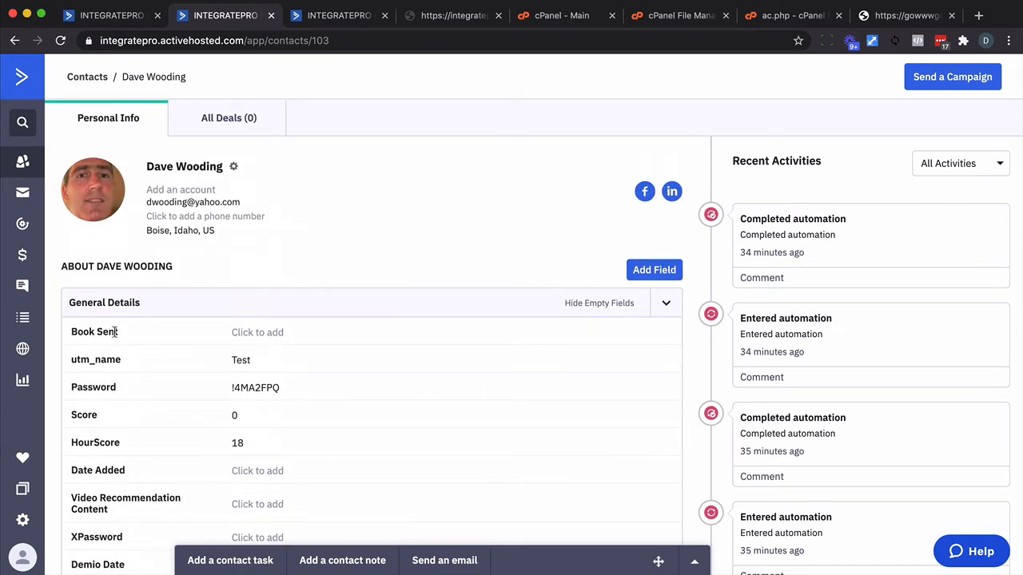
left_click_drag(118, 337, 72, 329)
key("super+c")
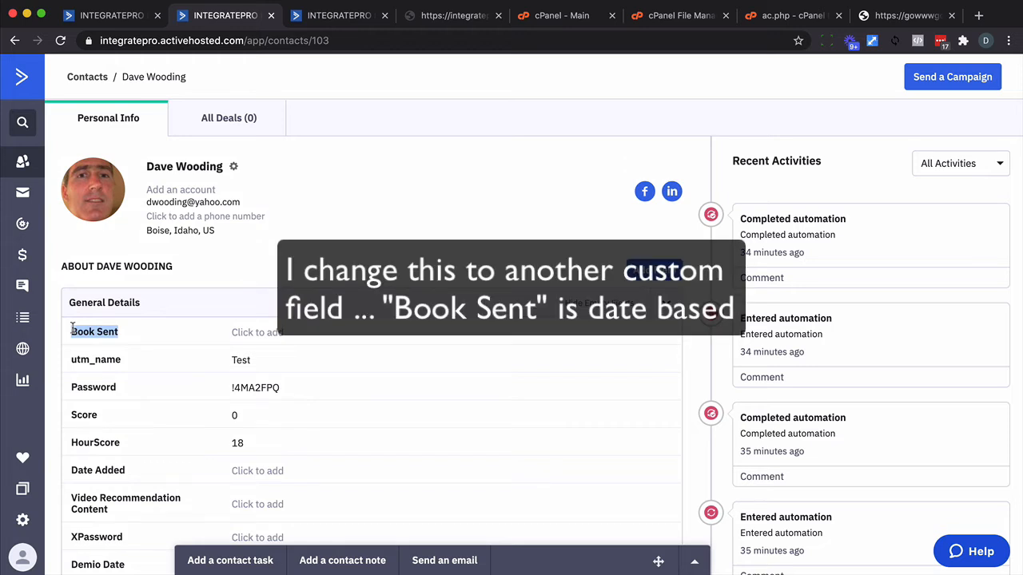
left_click(776, 19)
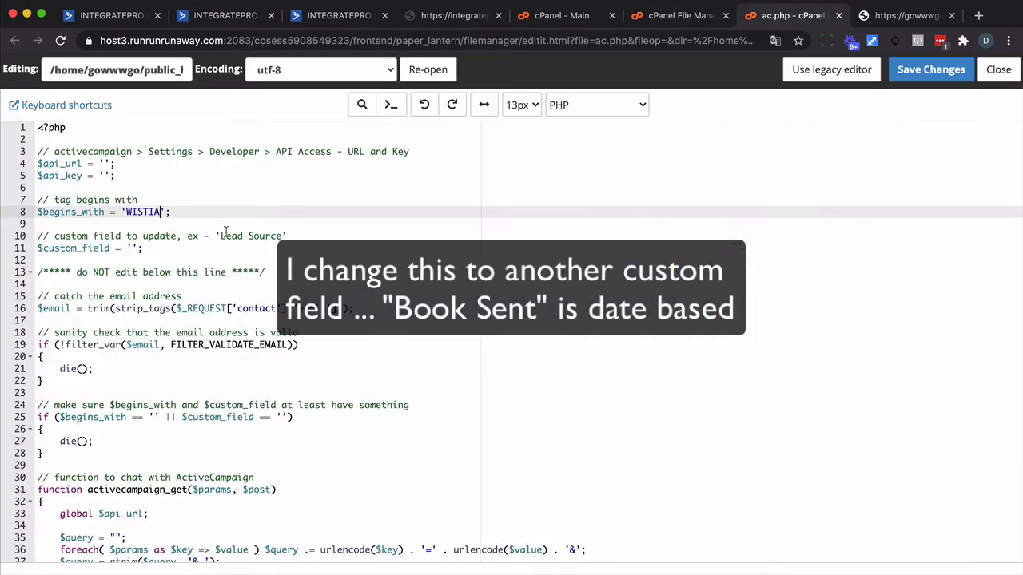
left_click(130, 249)
key("super+v")
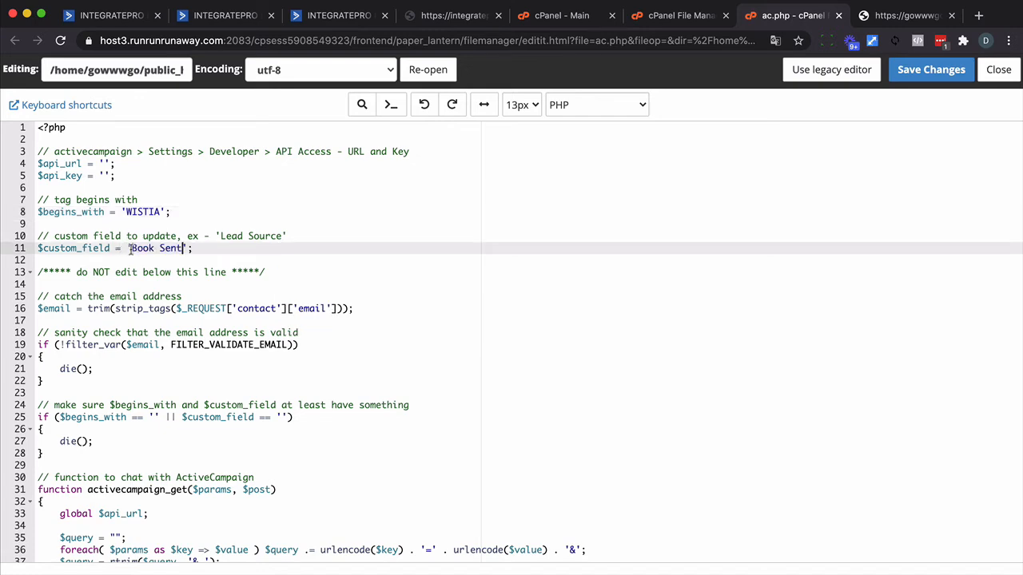
left_click_drag(128, 176, 24, 165)
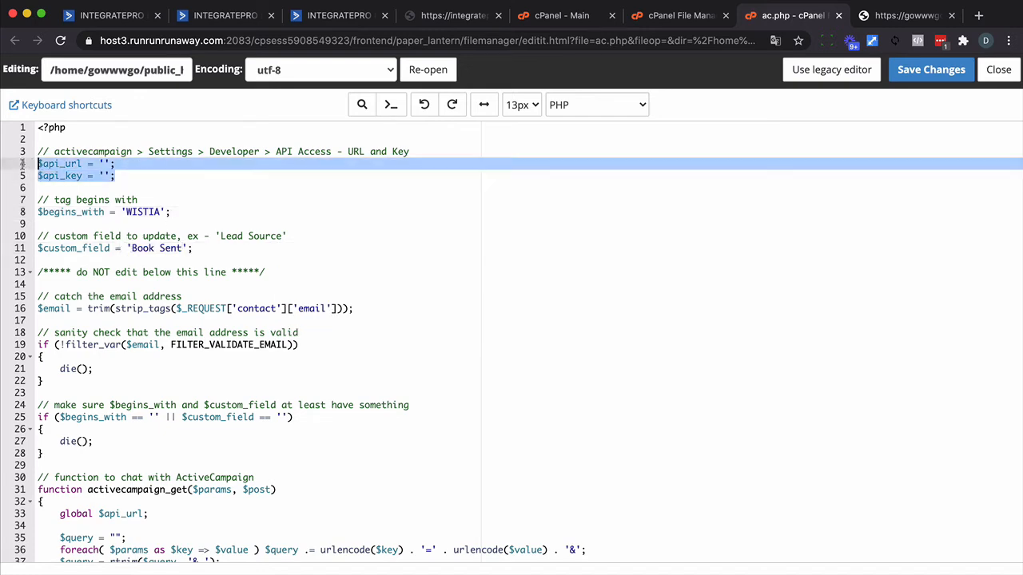
scroll(461, 231, "down", 2)
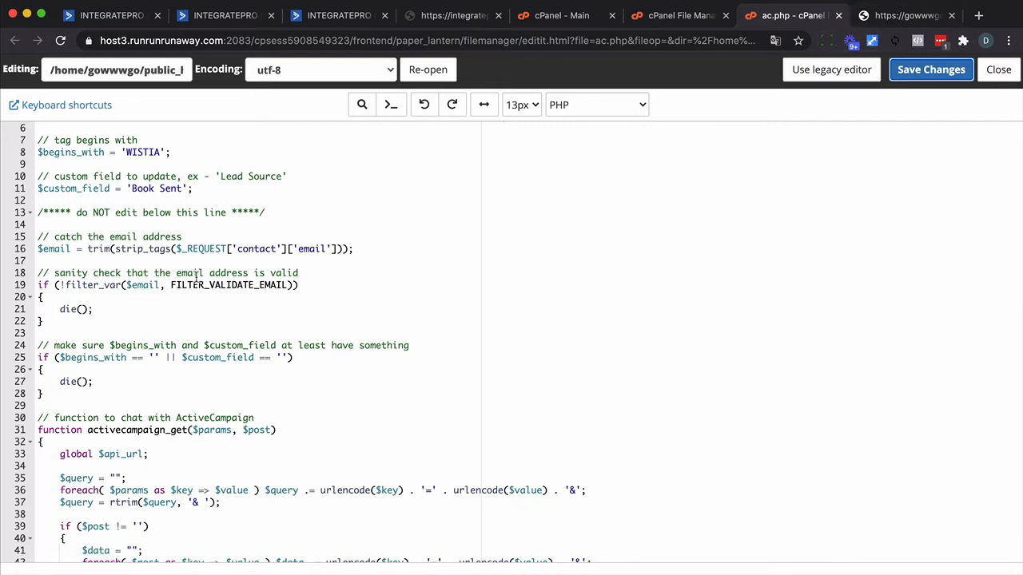
left_click(896, 16)
left_click(276, 43)
left_click(276, 45)
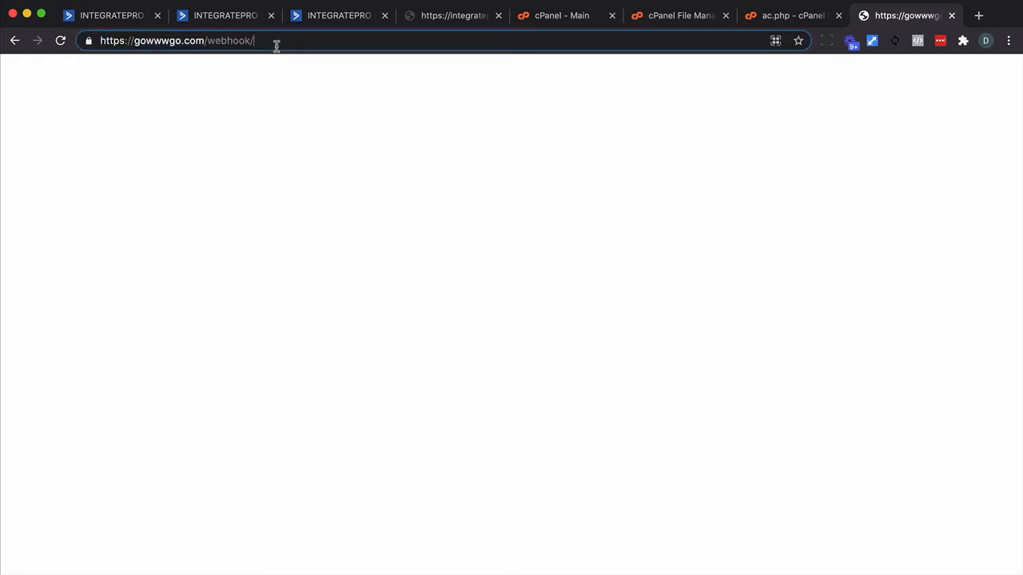
type("ac.php")
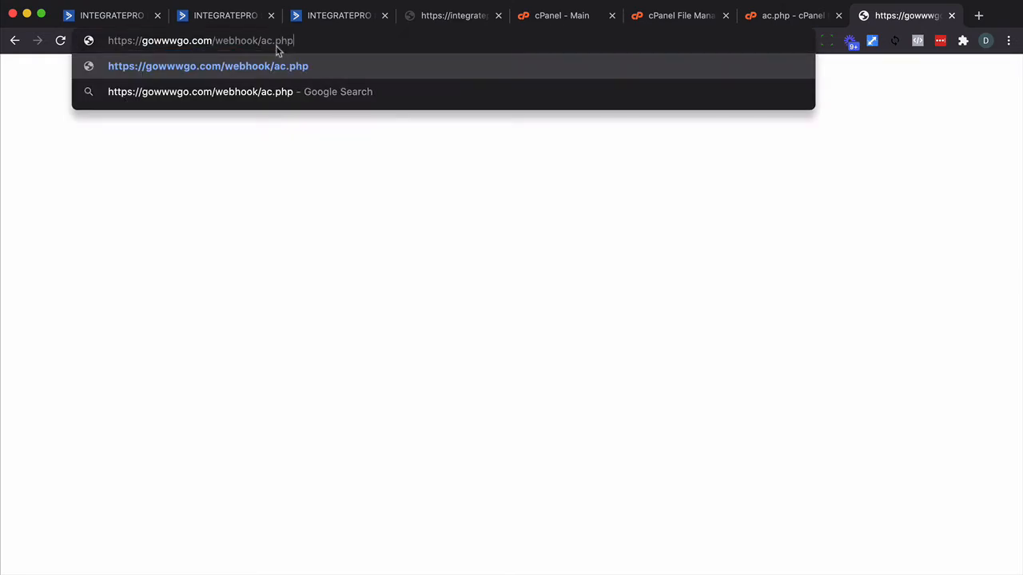
key("Return")
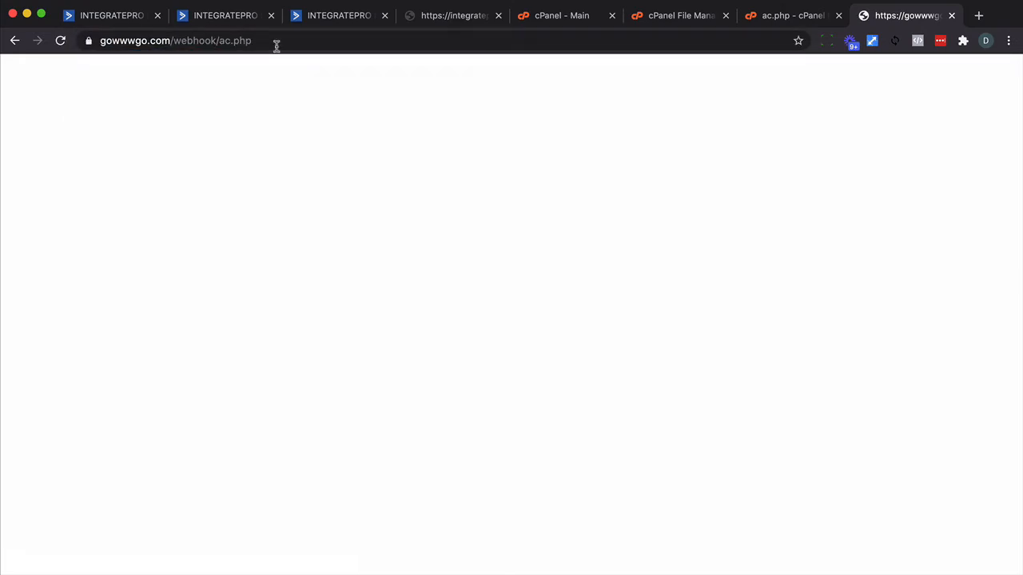
left_click(277, 43)
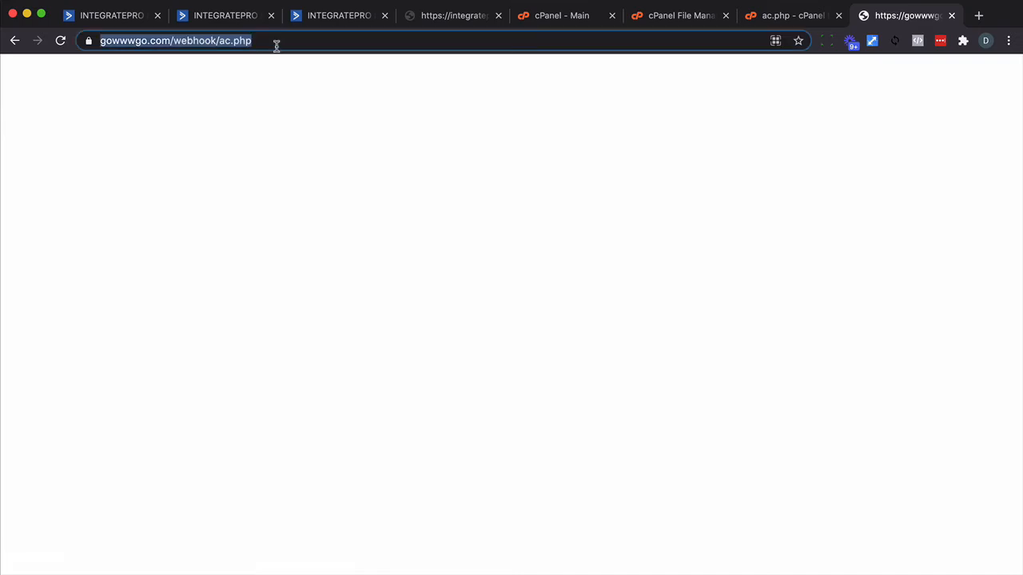
Create a new ActiveCampaign automation from scratch without a start trigger.
left_click(325, 27)
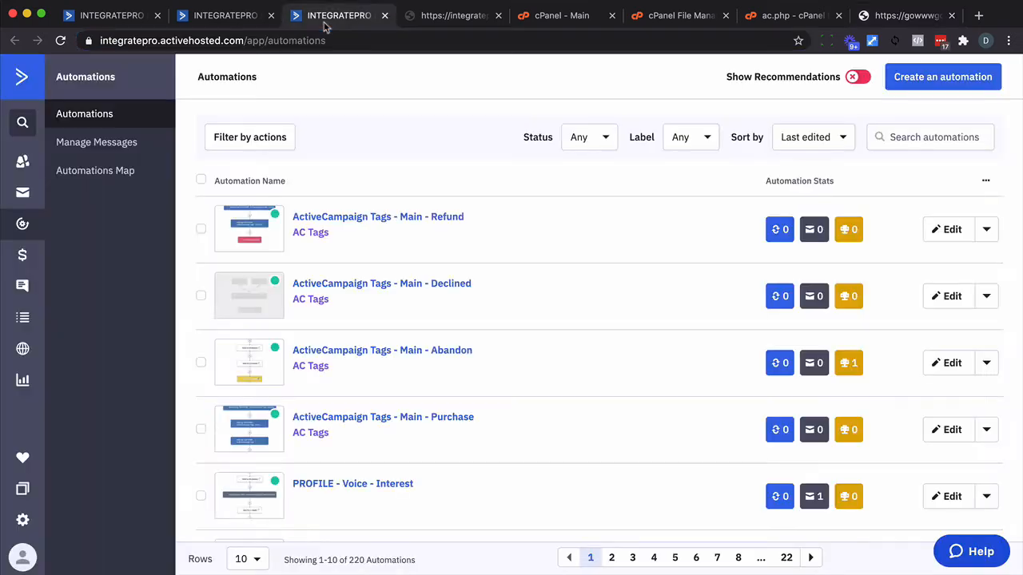
left_click(923, 87)
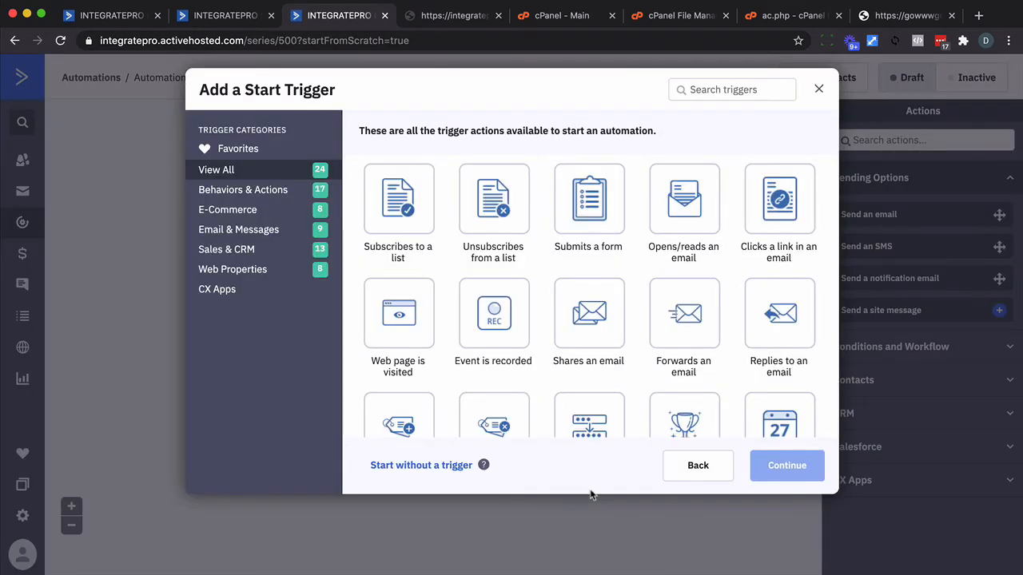
left_click(436, 467)
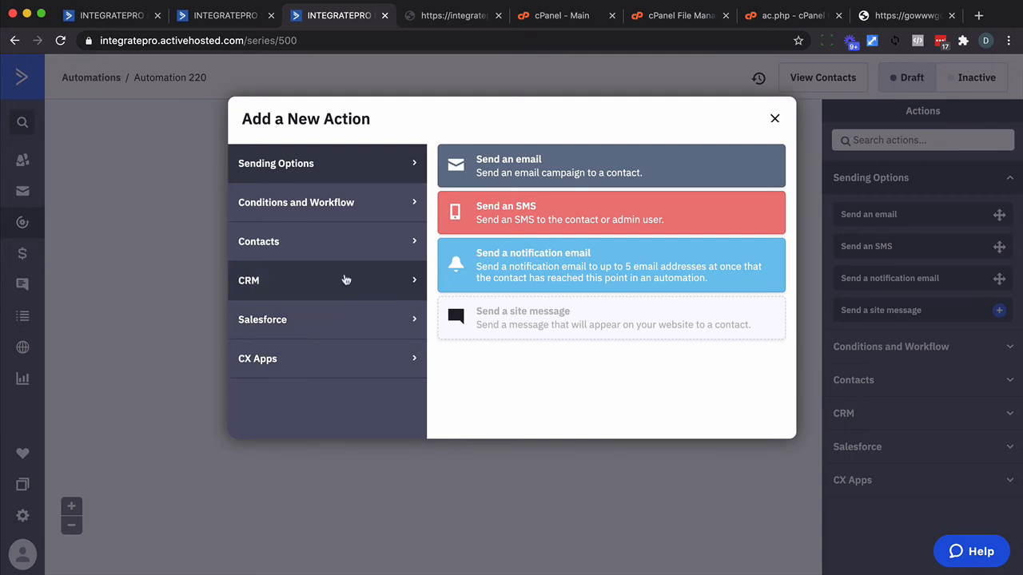
left_click(361, 209)
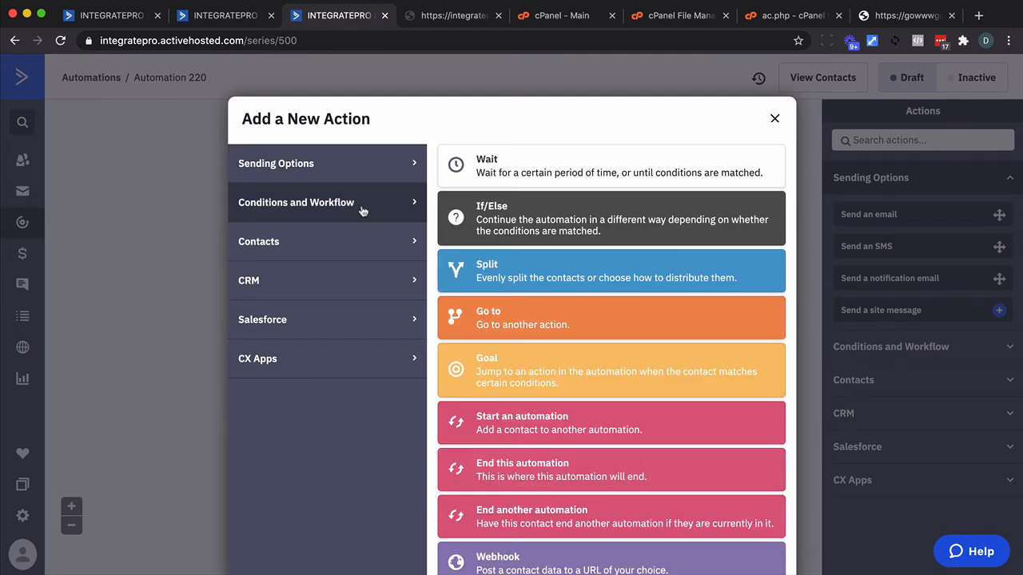
left_click(489, 224)
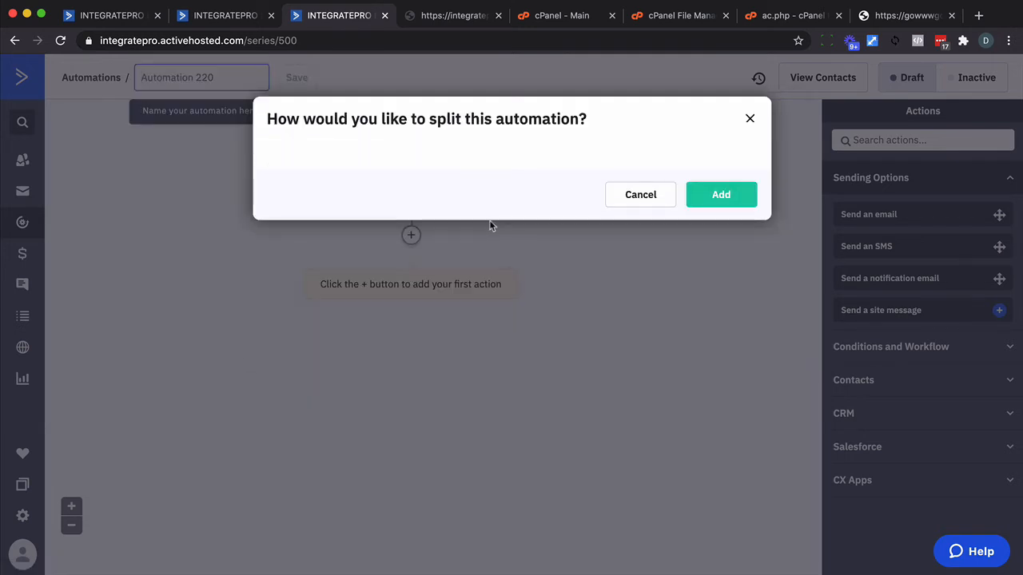
left_click(443, 190)
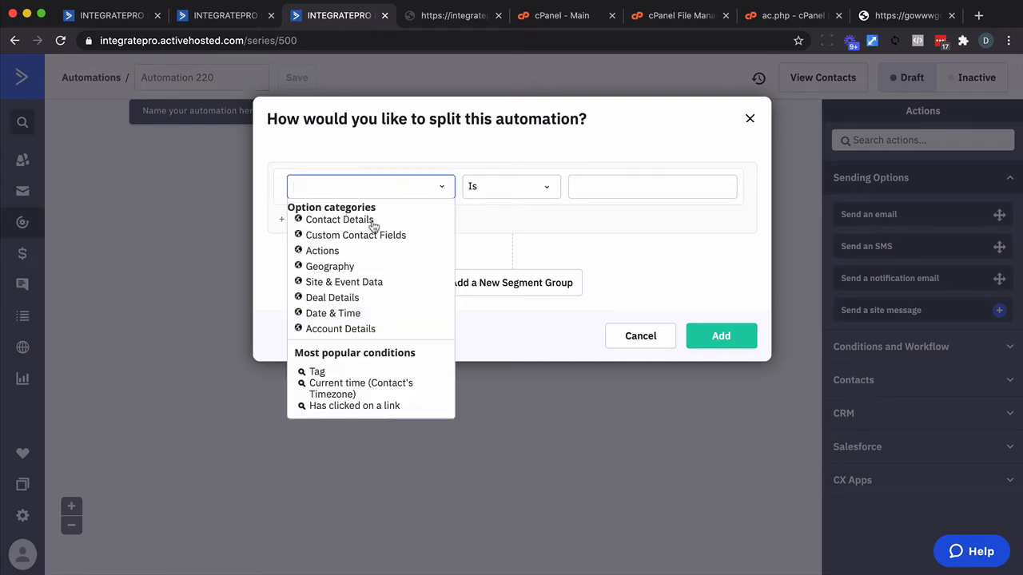
left_click(355, 236)
left_click(328, 259)
left_click(570, 188)
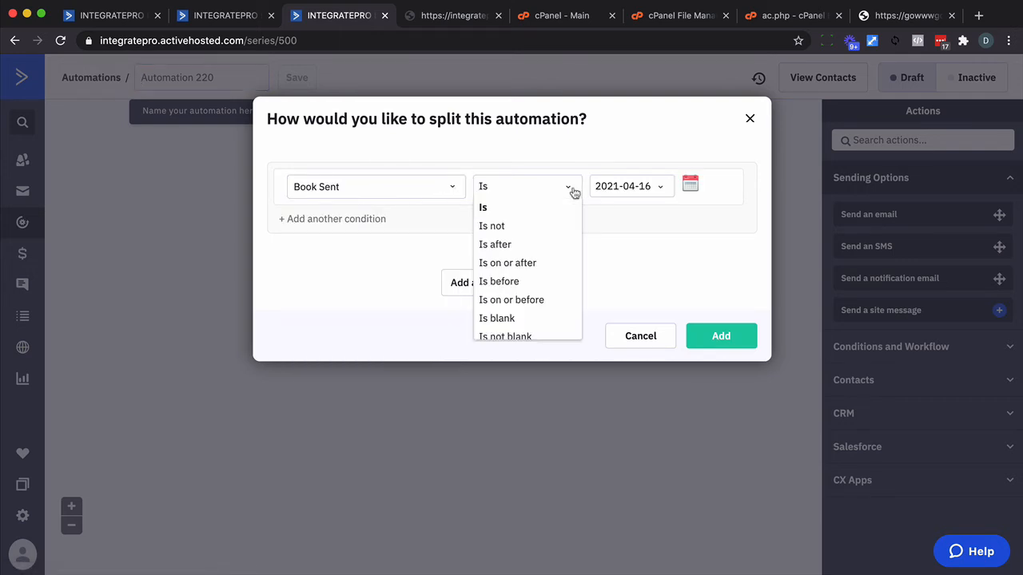
left_click(640, 342)
left_click(640, 336)
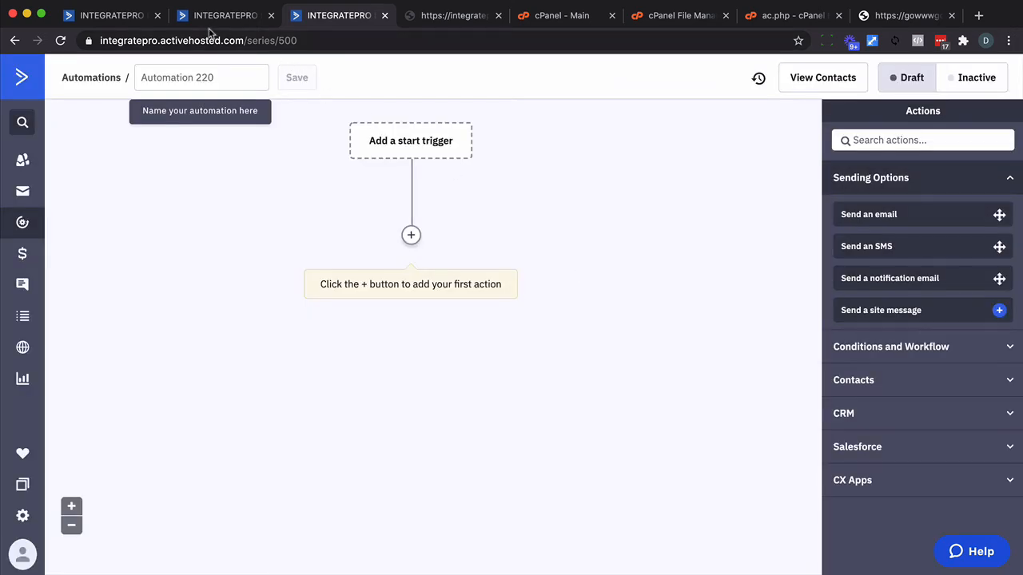
Set $custom_field to 'Unique Ability' in ac.php, copying the field name from the contact, save the file, and recopy the script's address.
left_click(119, 19)
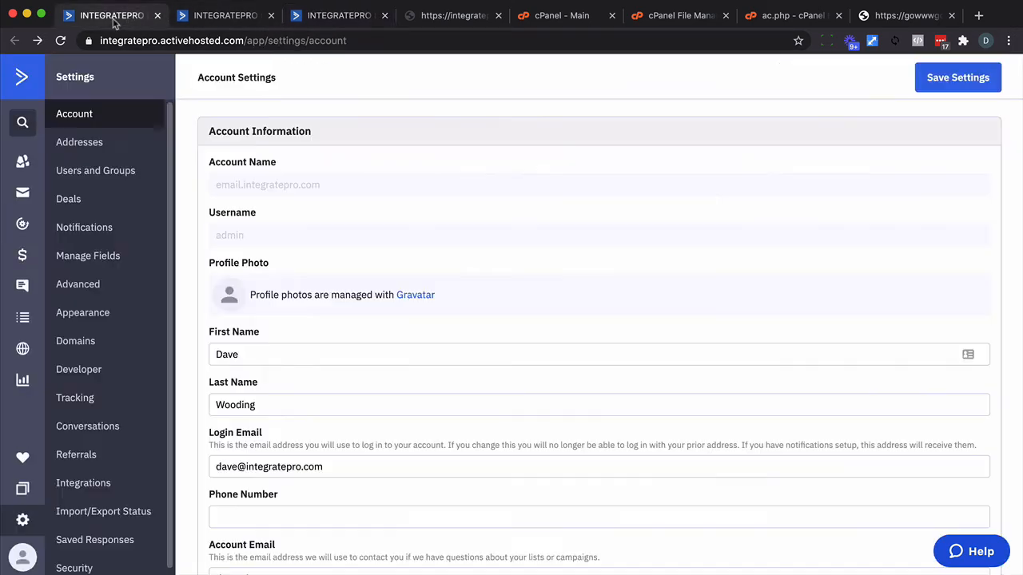
left_click(226, 26)
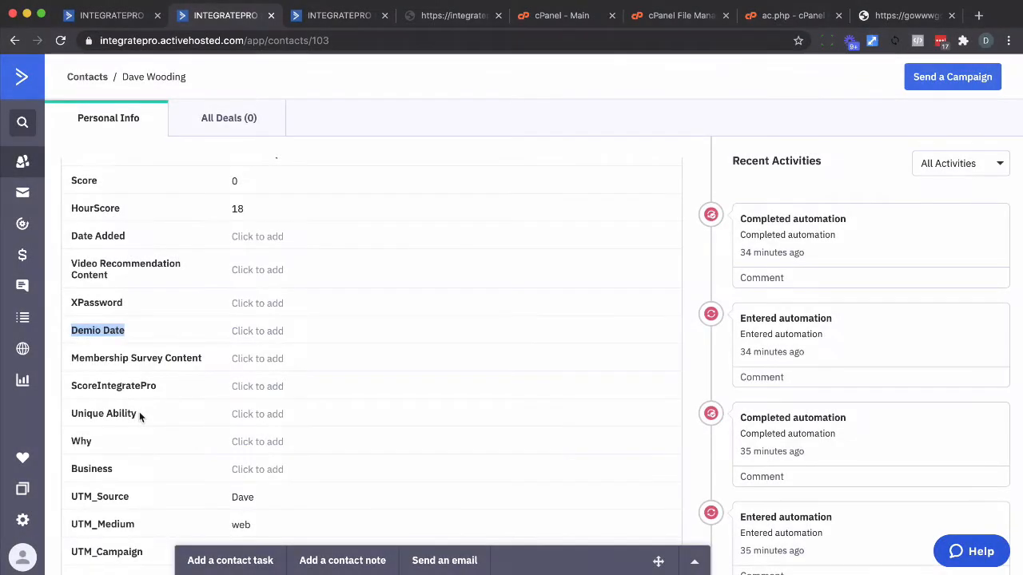
left_click_drag(139, 414, 73, 412)
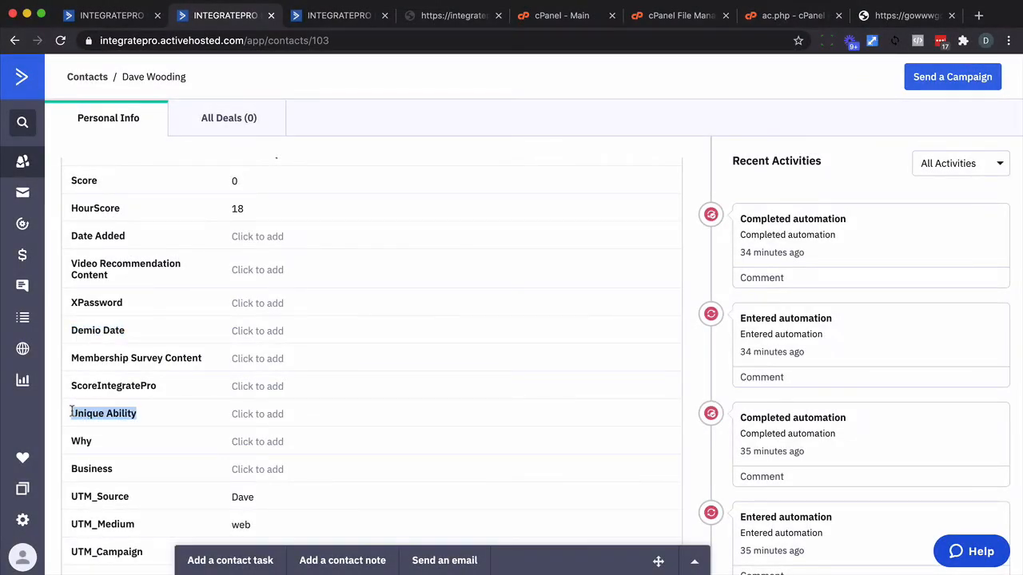
key("super+c")
left_click(773, 22)
left_click_drag(188, 188, 131, 188)
key("super+v")
left_click(921, 69)
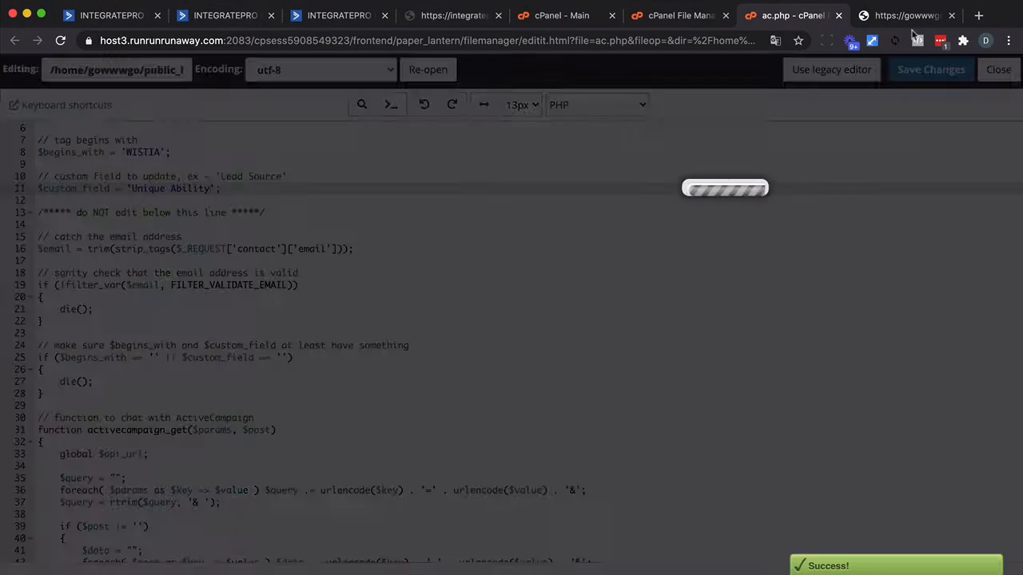
left_click(907, 15)
Add an If/Else action to the automation that checks whether the custom field Unique Ability is blank.
left_click(332, 15)
left_click(376, 188)
left_click(340, 297)
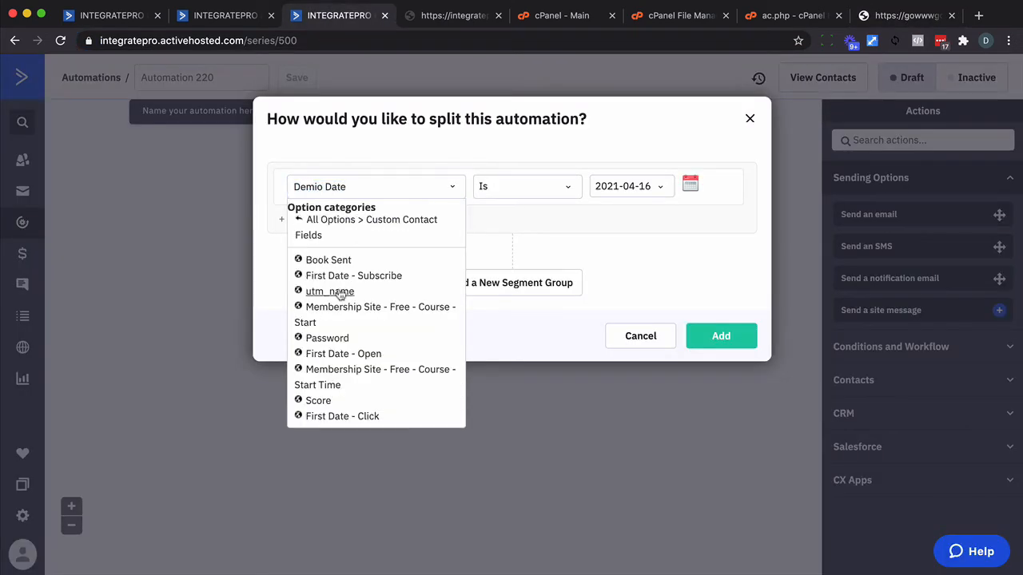
scroll(338, 294, "down", 5)
left_click(327, 418)
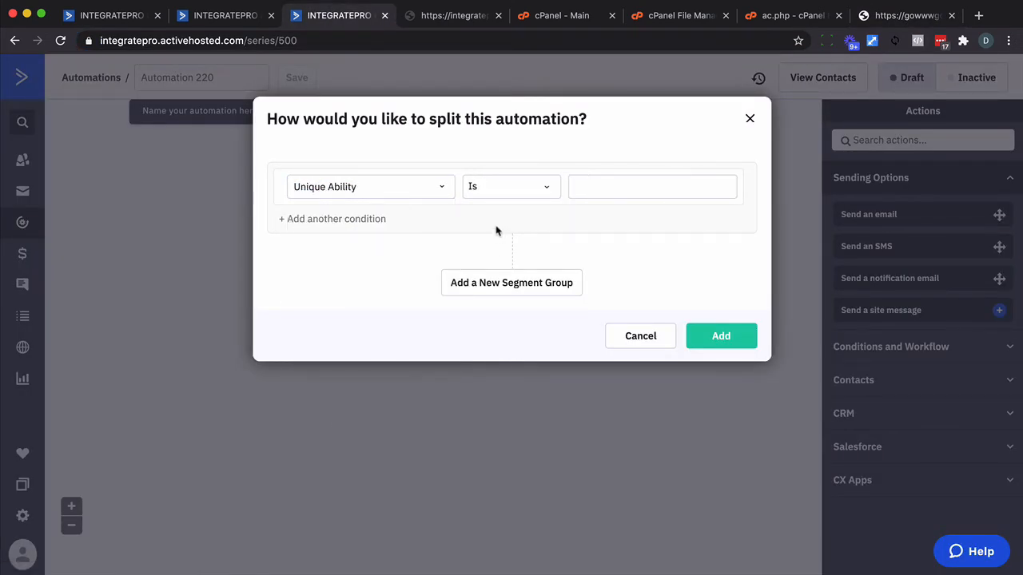
left_click(549, 187)
scroll(529, 224, "down", 3)
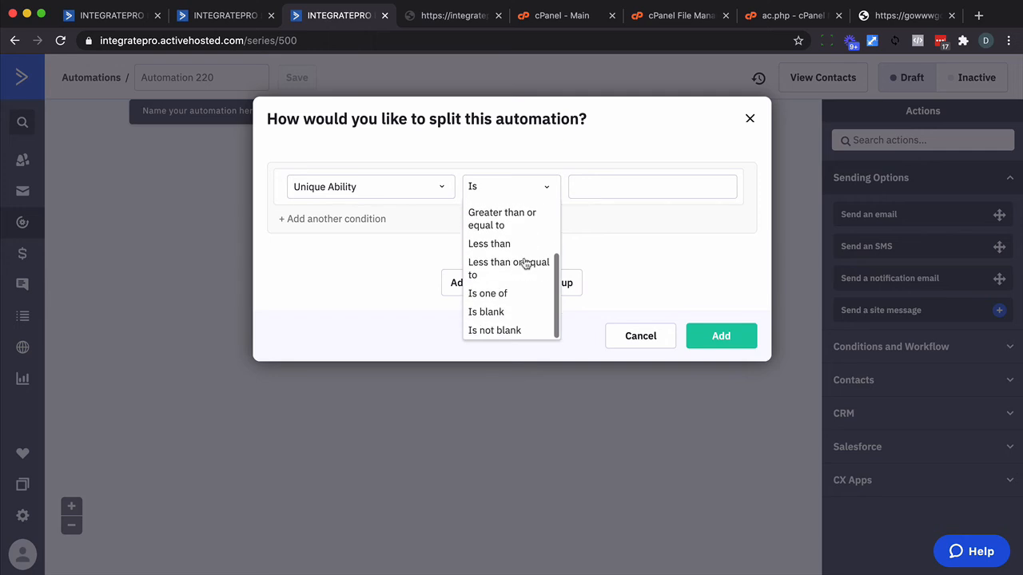
left_click(489, 311)
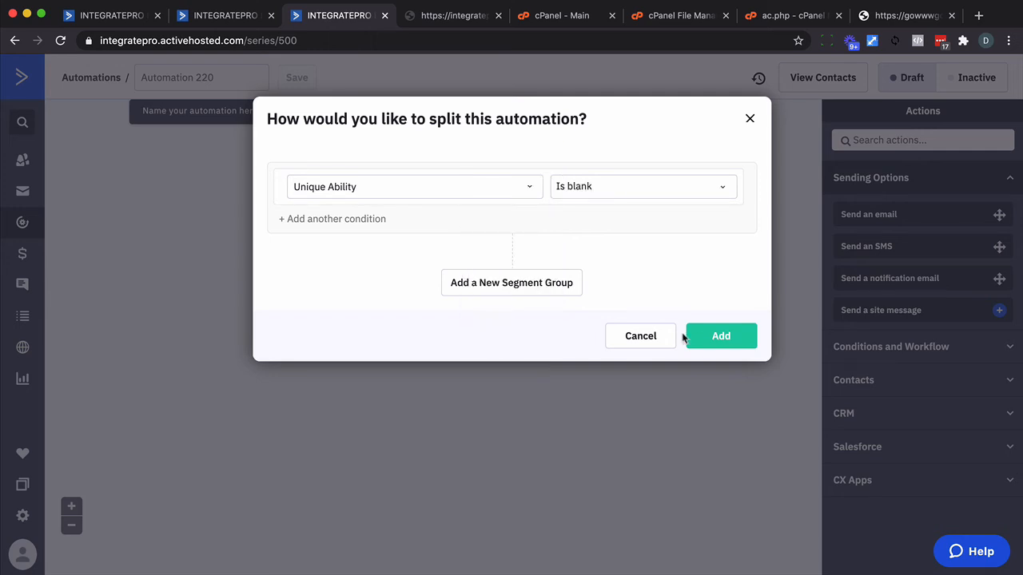
left_click(711, 337)
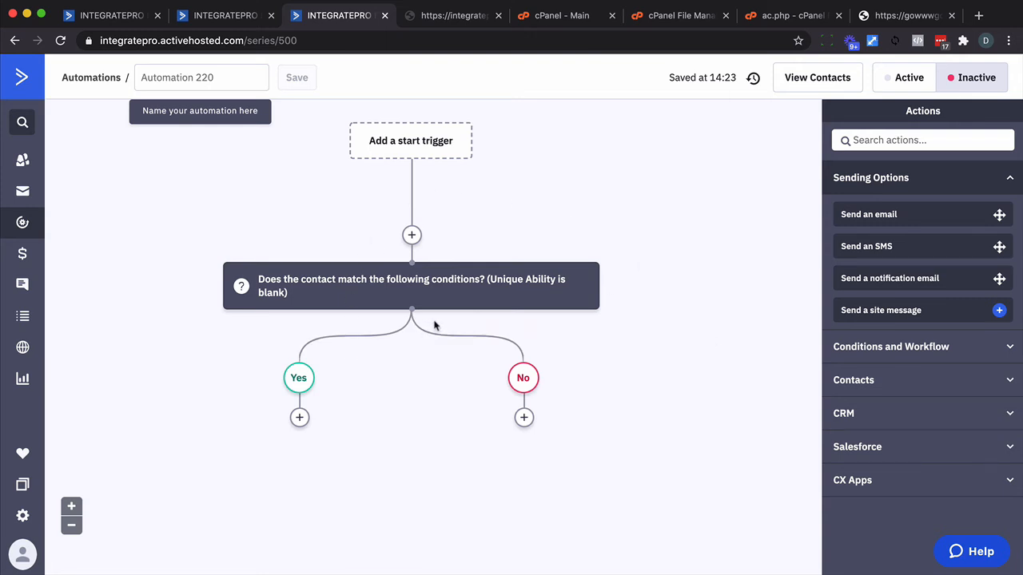
Try to rename the automation as Source.
left_click(214, 83)
type("Source")
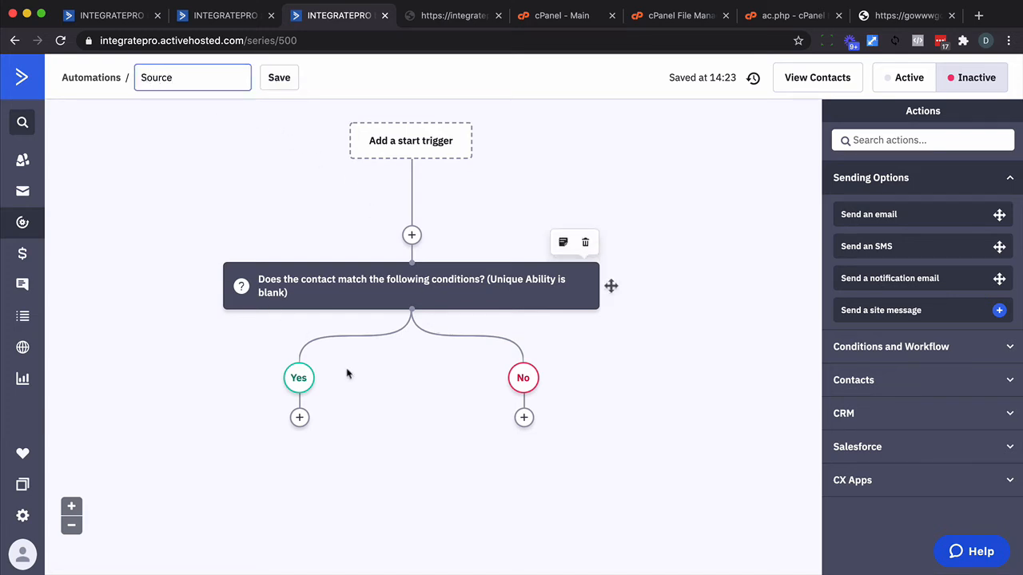
left_click(390, 414)
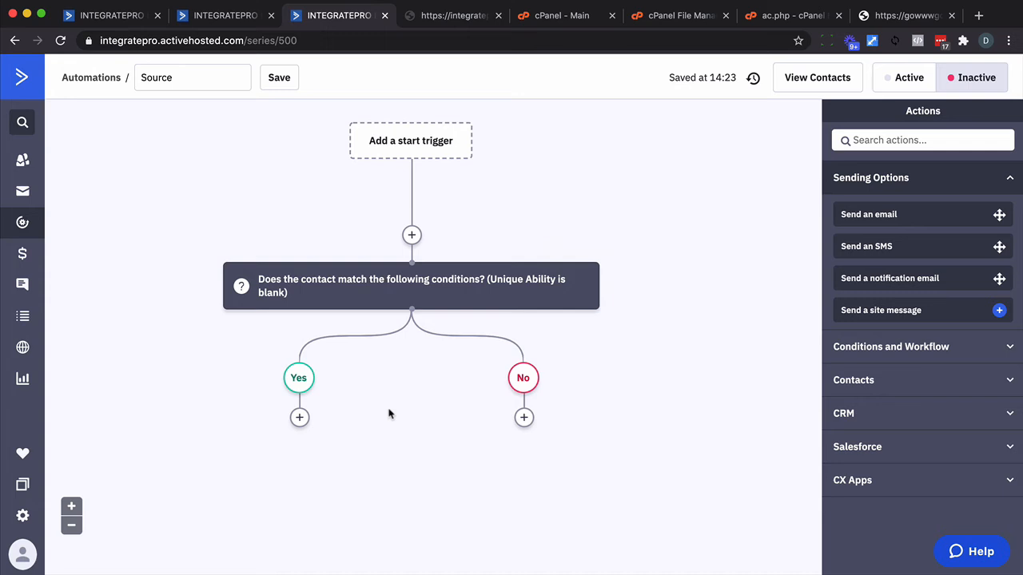
left_click(299, 418)
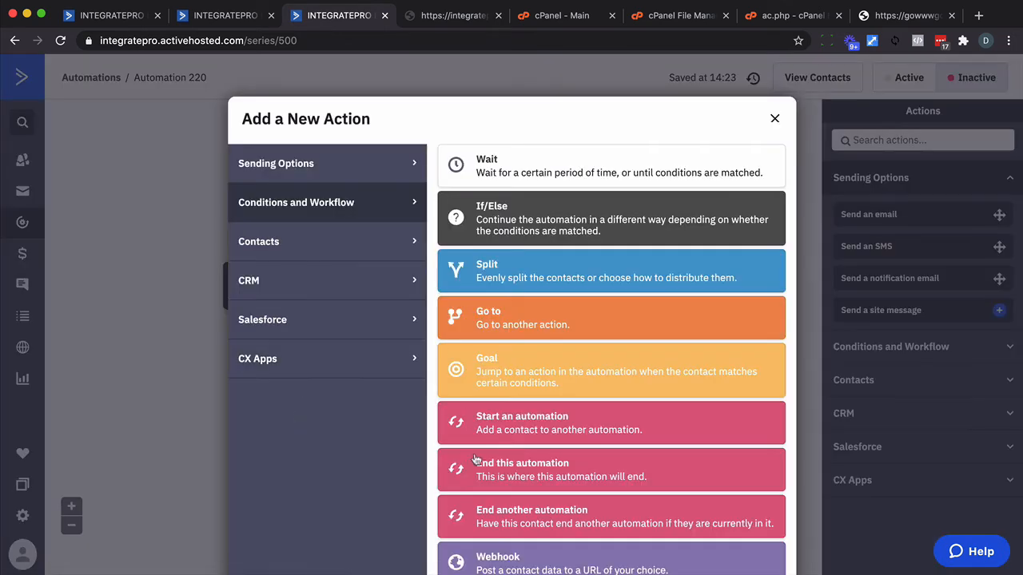
left_click(527, 558)
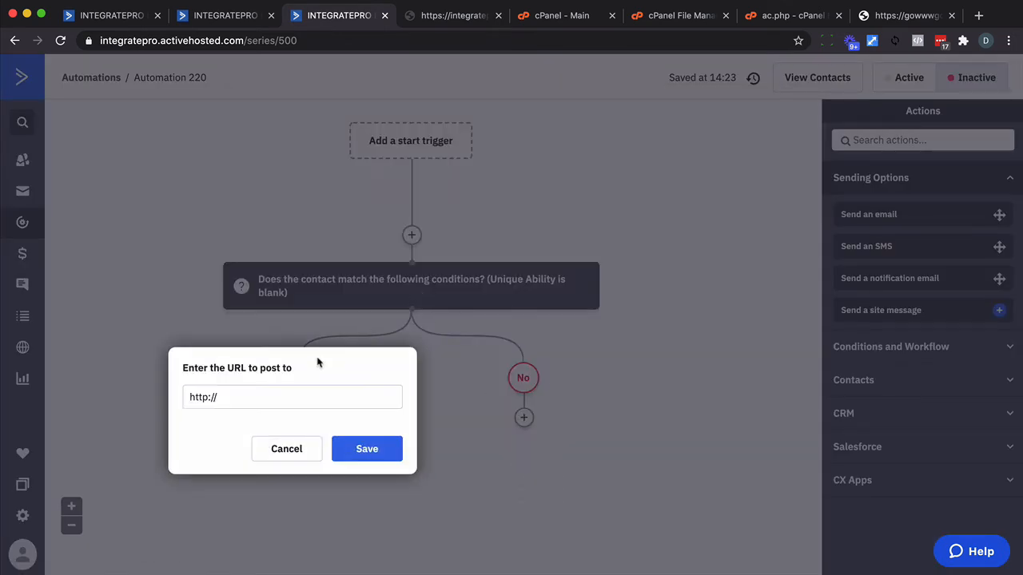
triple_click(278, 390)
key("super+v")
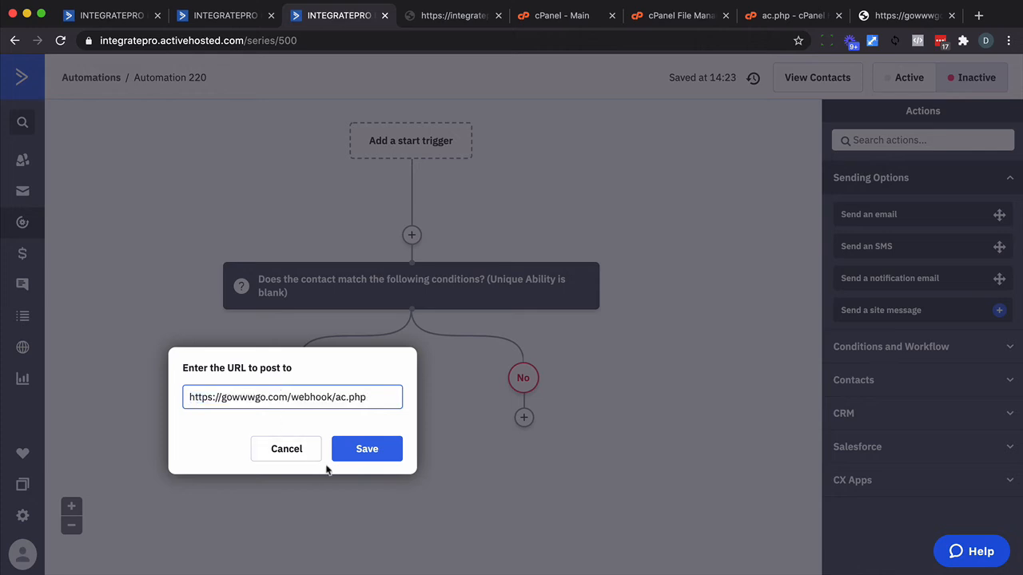
left_click(367, 449)
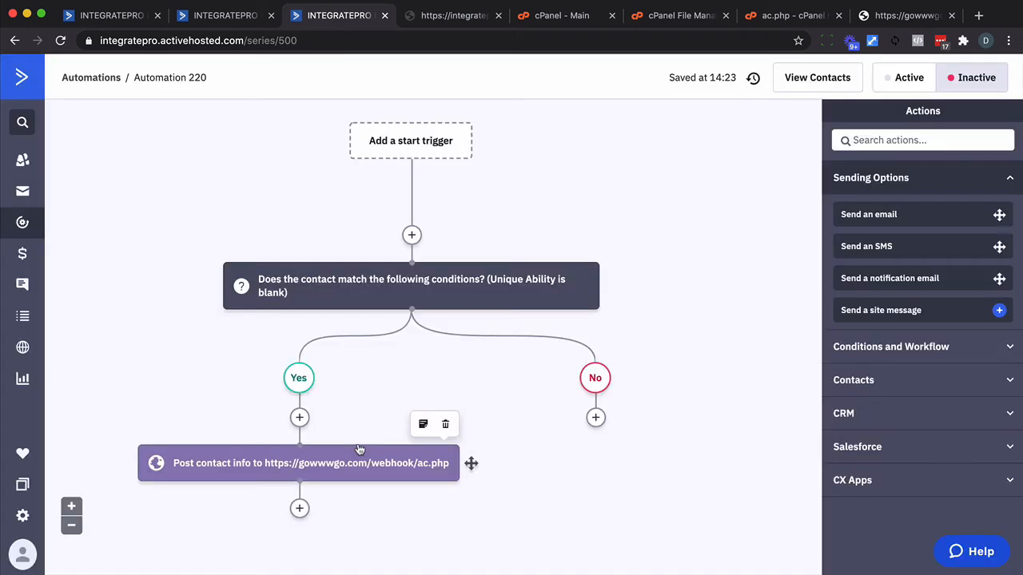
Add a wait of 5 minutes below the webhook action in the Yes branch.
scroll(360, 450, "down", 1)
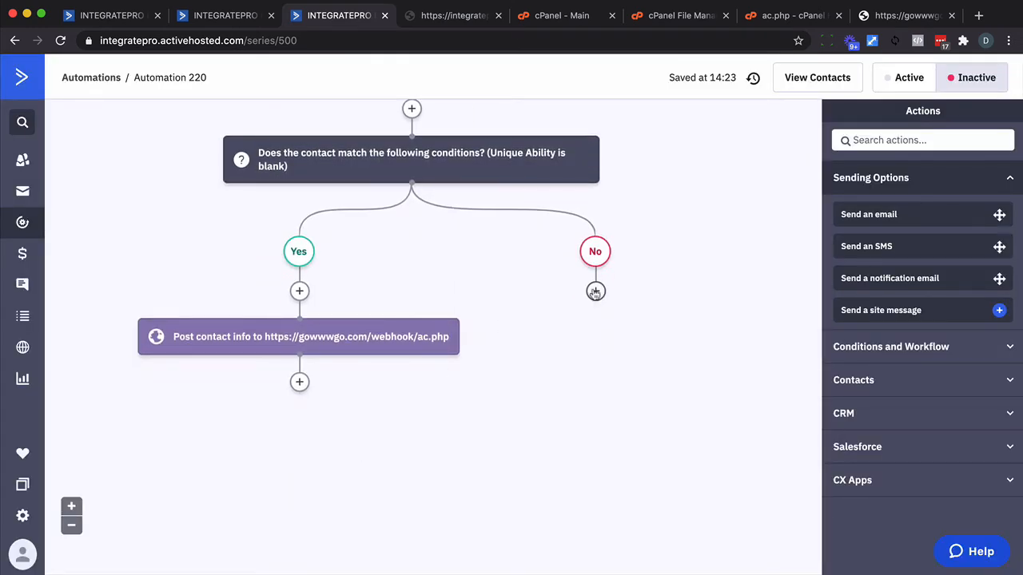
left_click(299, 383)
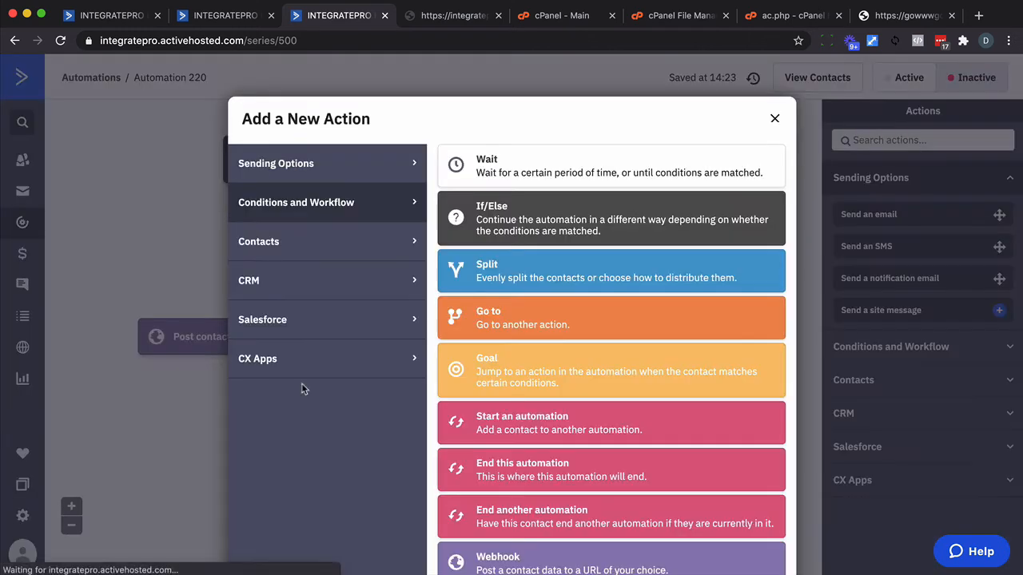
left_click(497, 164)
left_click(216, 380)
double_click(236, 388)
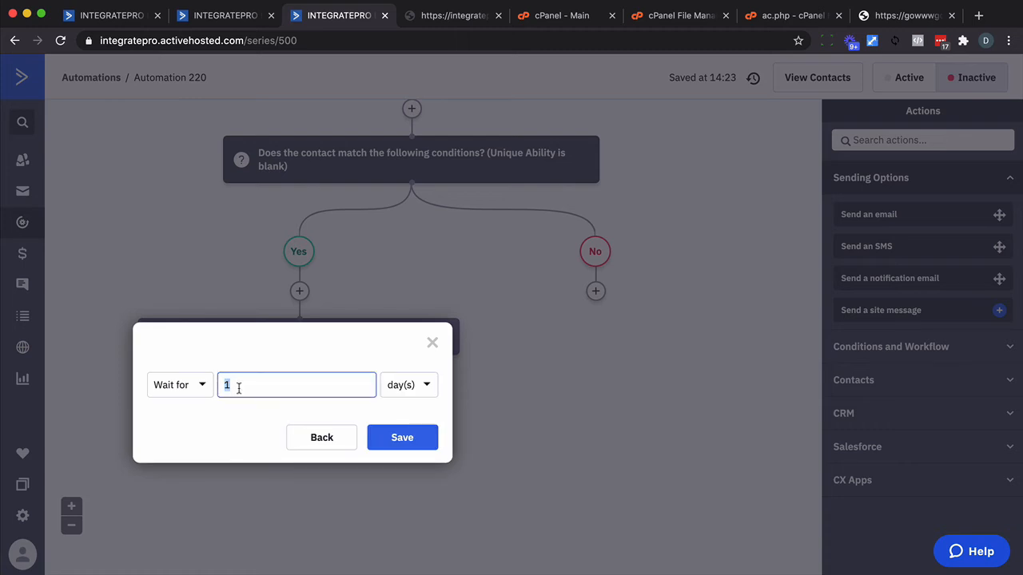
type("5")
left_click(418, 387)
left_click(407, 422)
left_click(407, 426)
Add a wait for a specified period of 5 minutes to the No branch.
left_click(596, 291)
left_click(497, 171)
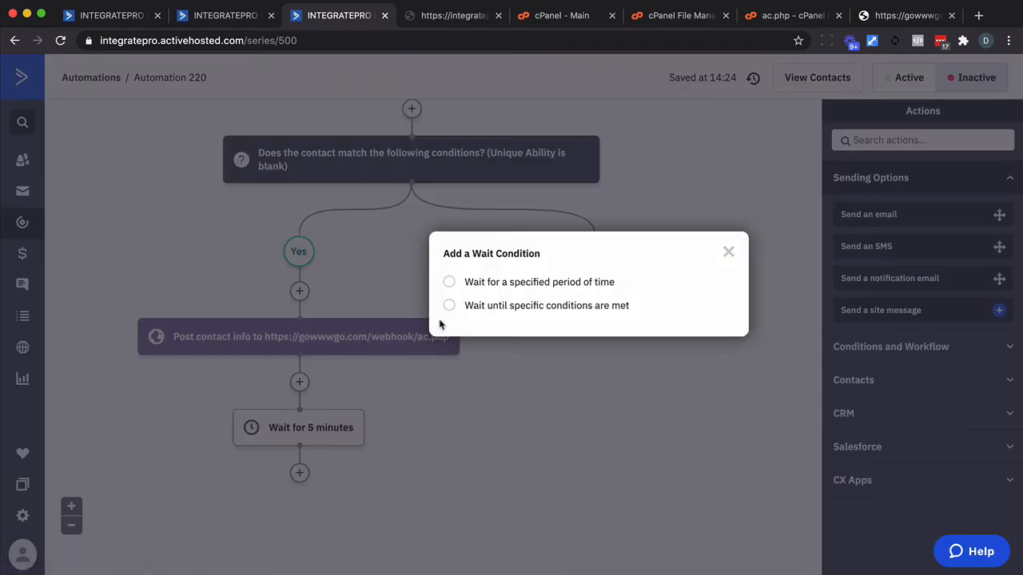
left_click(496, 280)
double_click(537, 289)
type("5")
left_click(703, 294)
left_click(701, 325)
left_click(698, 346)
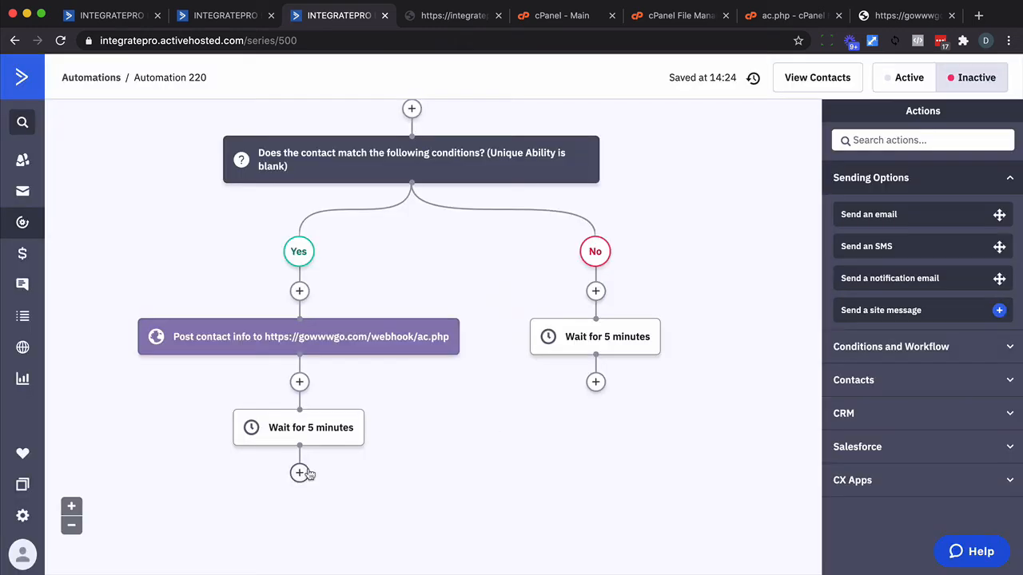
End the Yes branch with End this automation, and add a Go to action in the No branch that leads to that end.
left_click(299, 472)
left_click(595, 382)
left_click(544, 307)
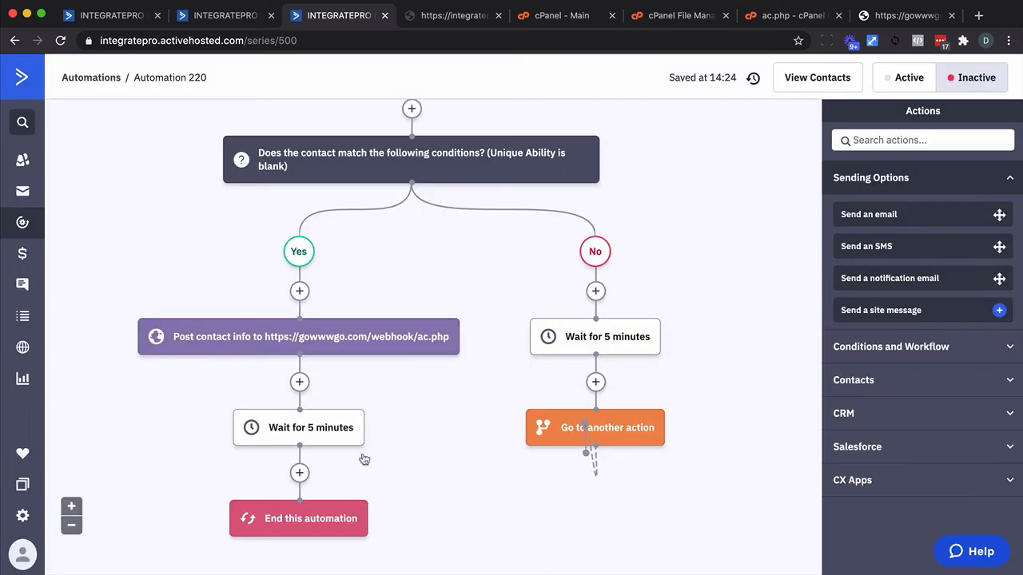
left_click(300, 514)
Activate the automation and save its name as Source.
left_click(188, 77)
type("Source")
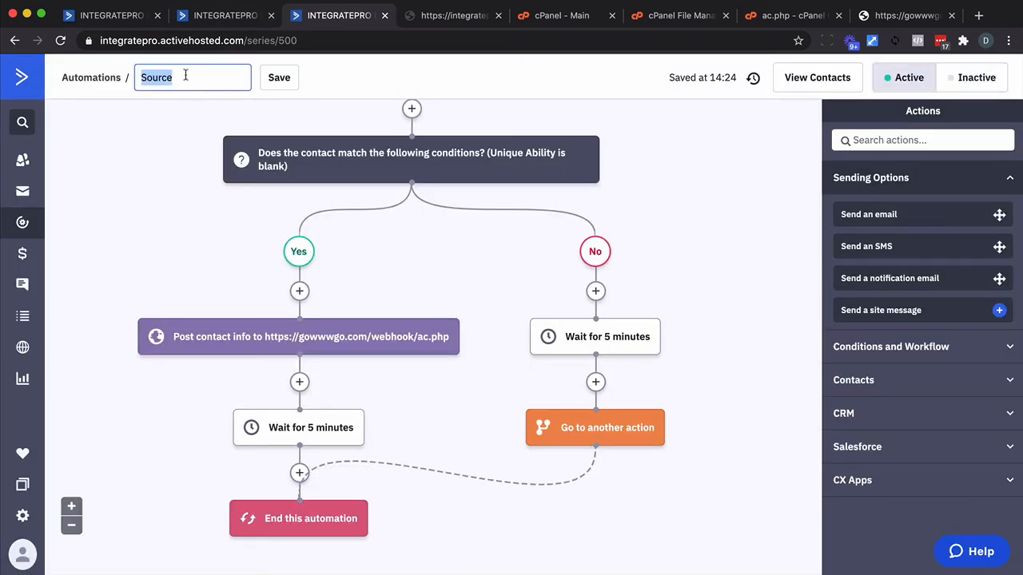
left_click(283, 75)
scroll(375, 304, "up", 3)
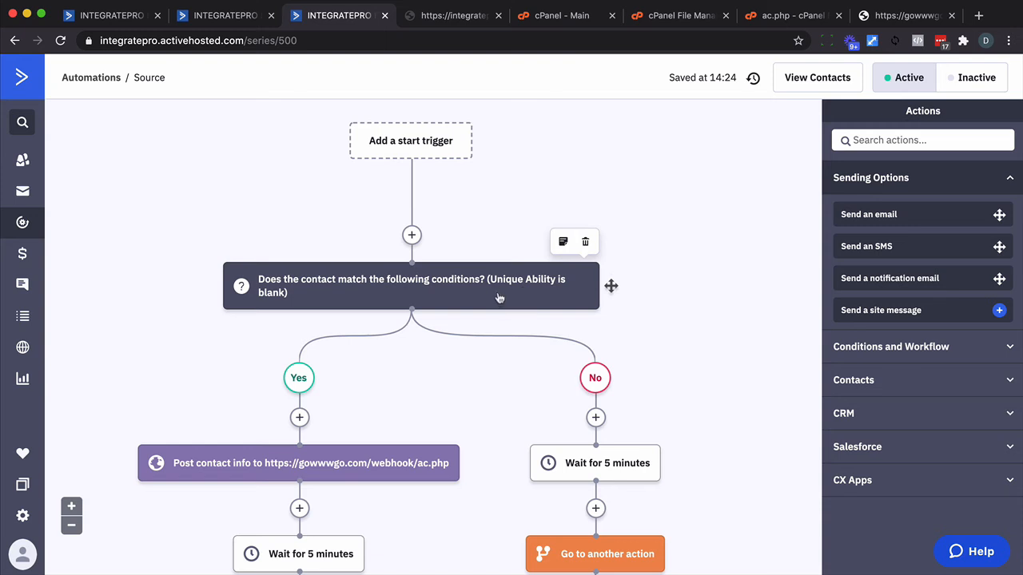
scroll(499, 298, "down", 2)
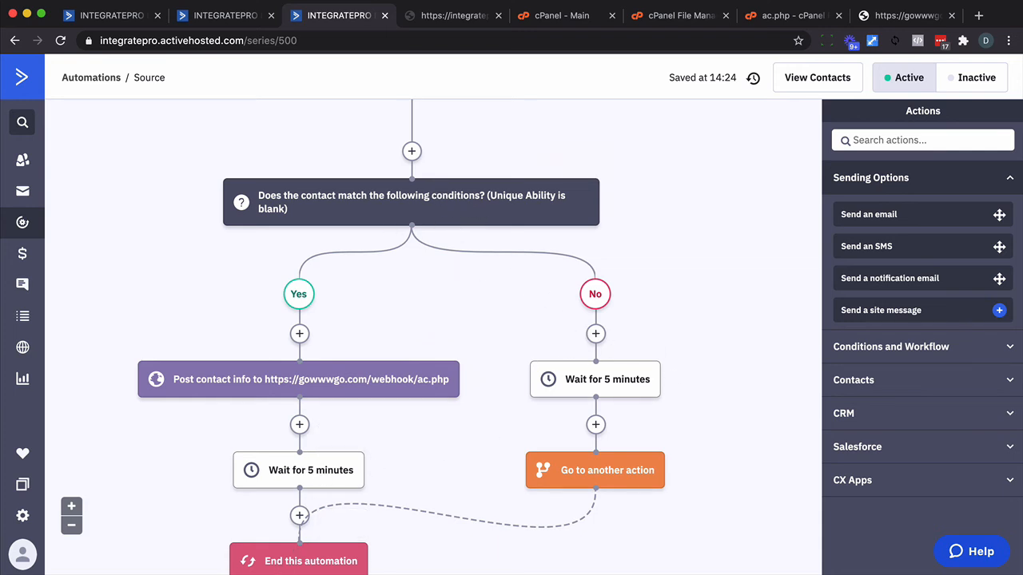
Add the test contact to the Source automation from the automations list on the contact's record.
left_click(215, 14)
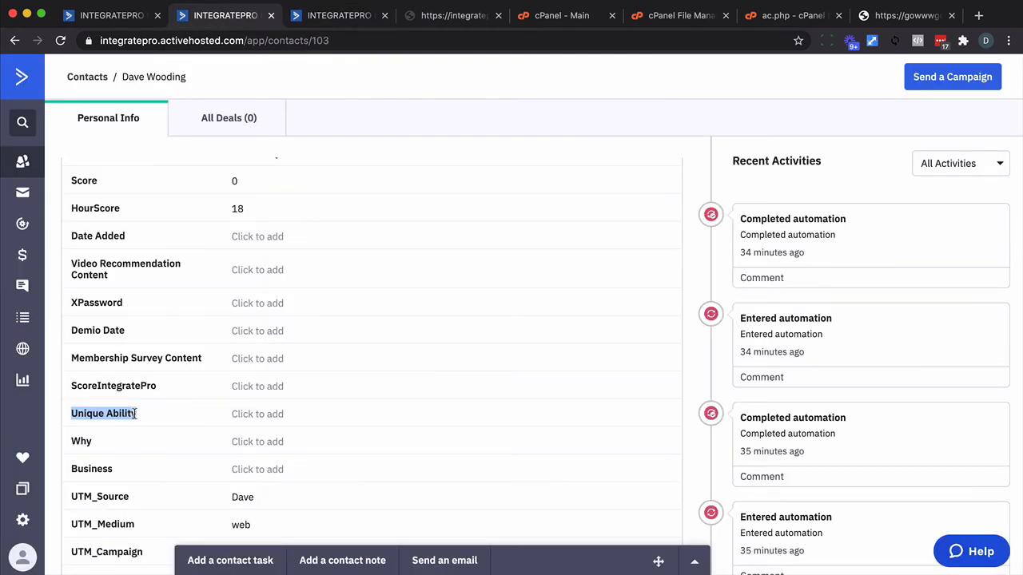
scroll(252, 438, "down", 15)
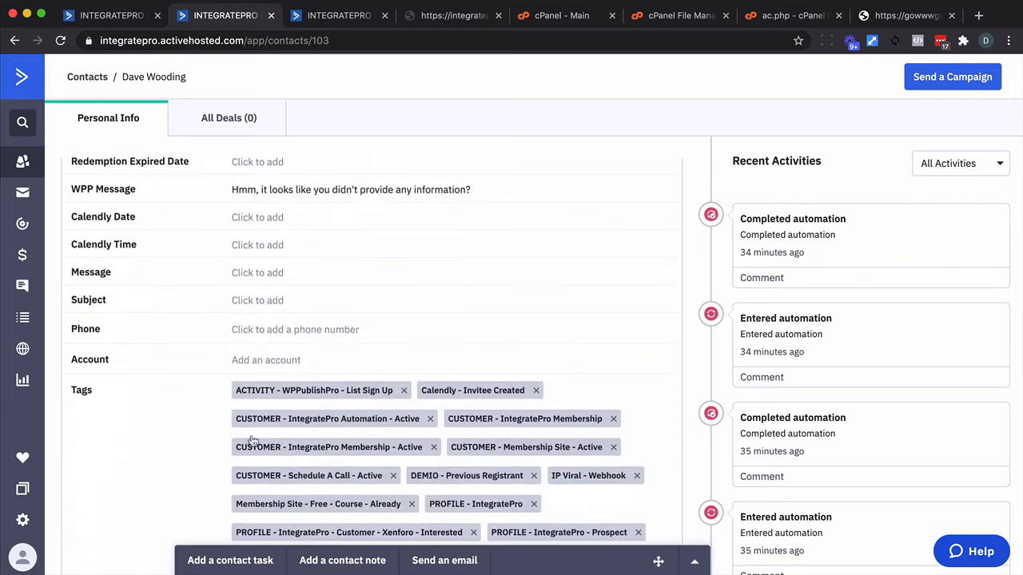
scroll(253, 438, "down", 10)
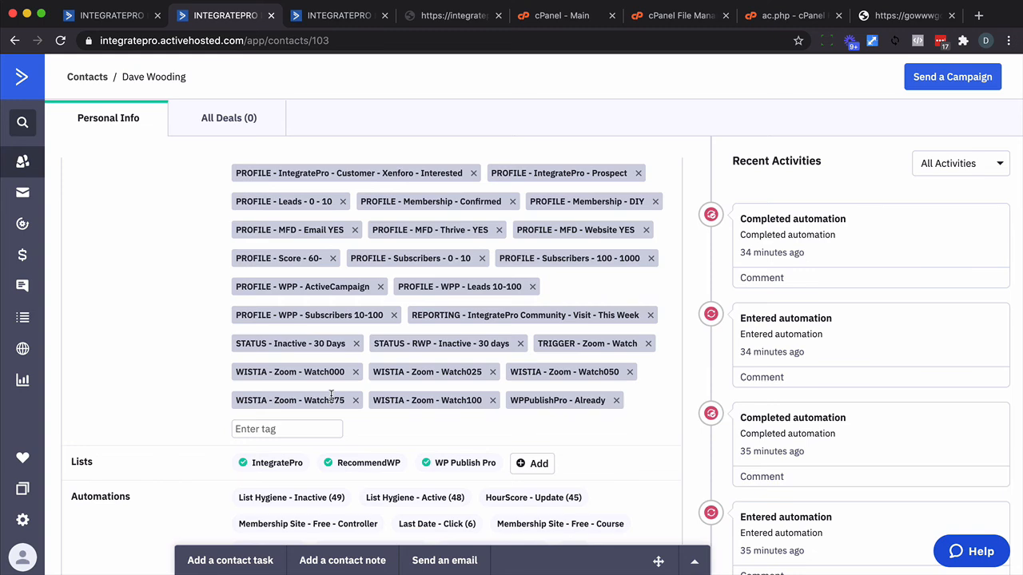
scroll(550, 466, "down", 5)
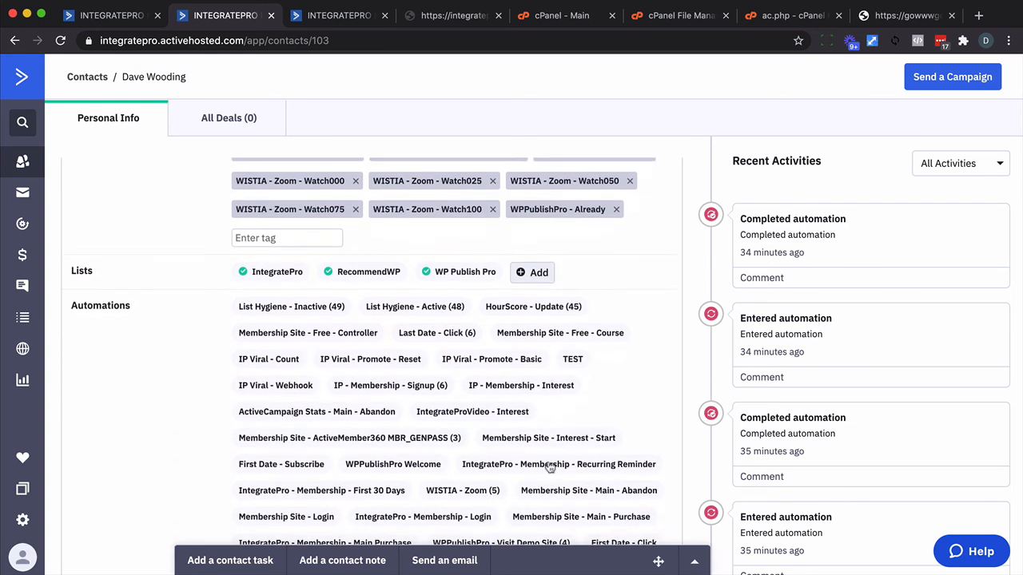
scroll(550, 467, "down", 3)
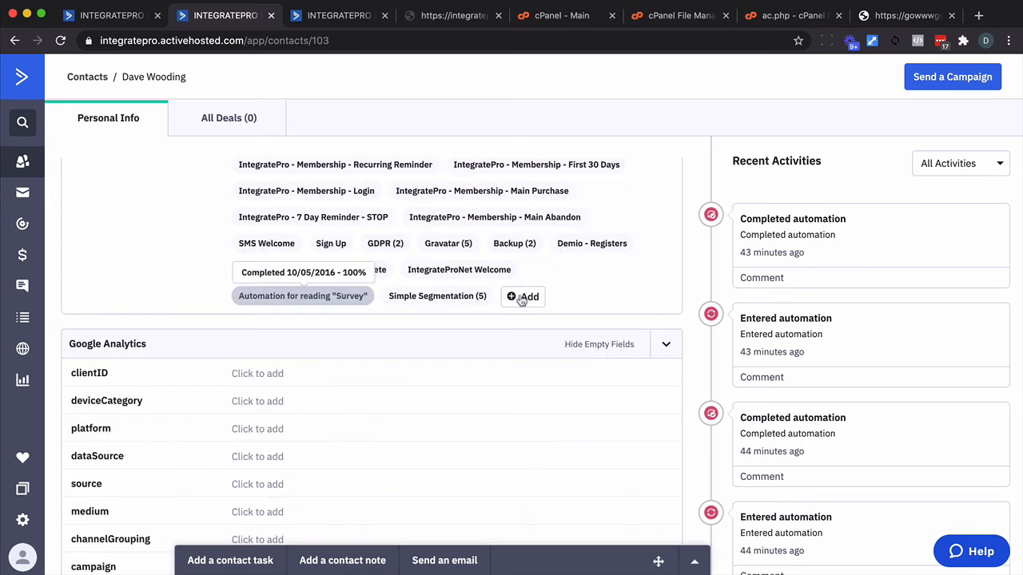
left_click(524, 297)
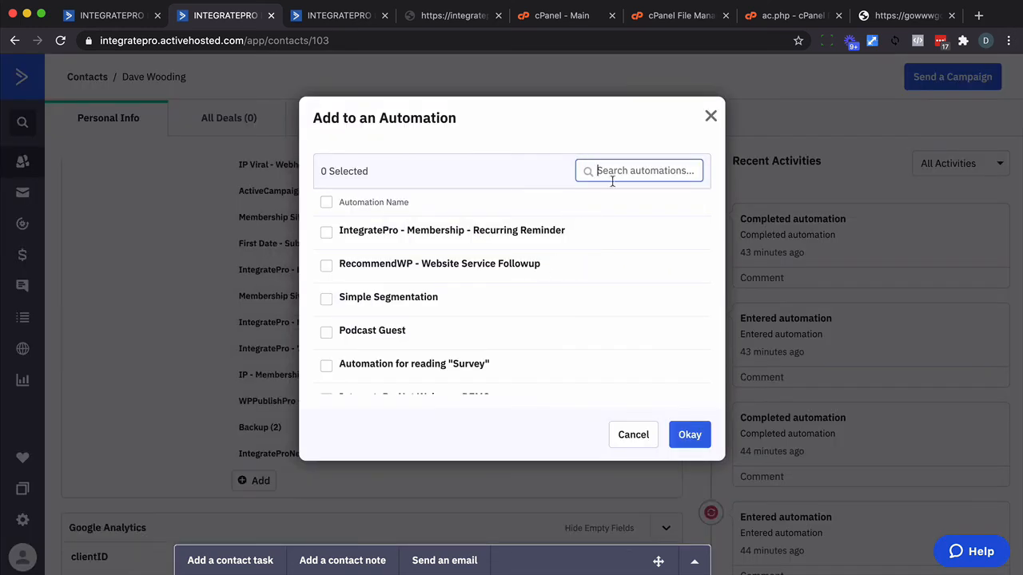
type("sour")
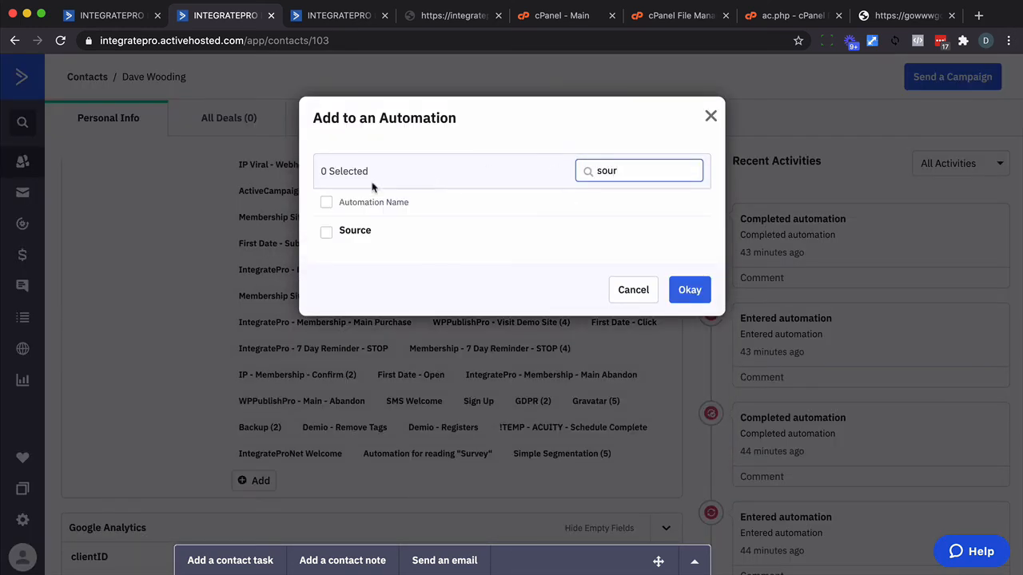
left_click(327, 234)
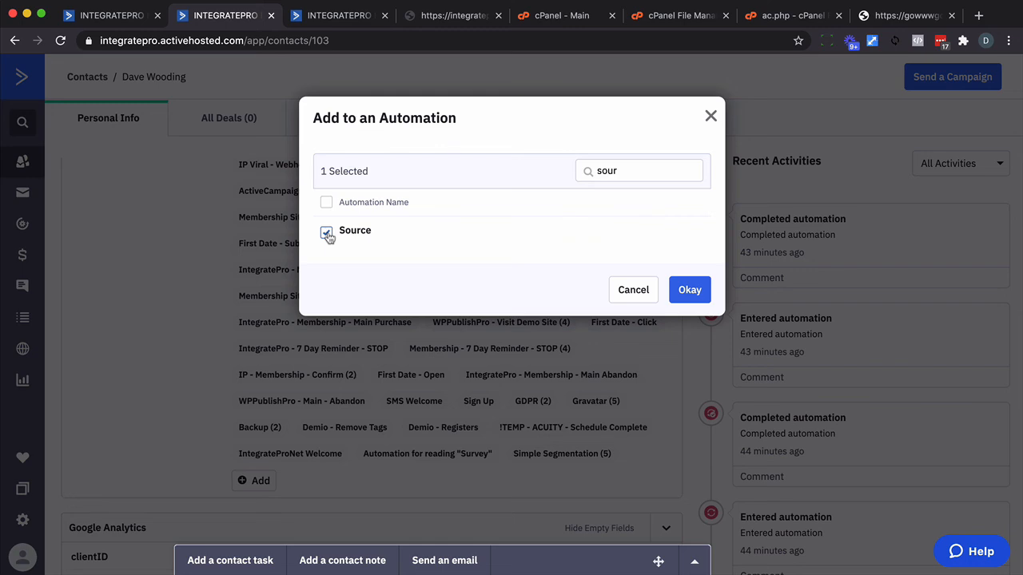
left_click(687, 294)
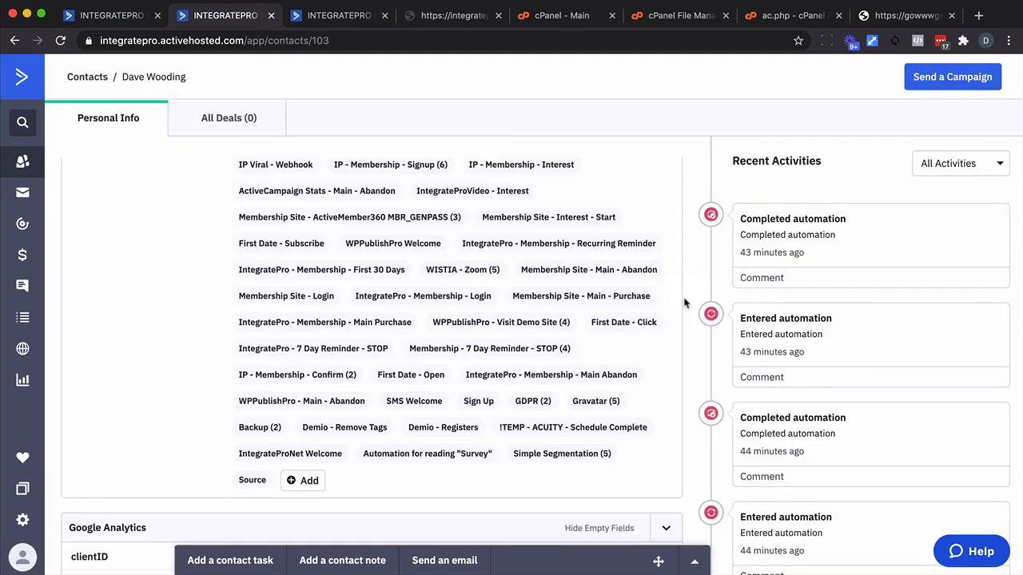
Reload the contact's record and check the Unique Ability field in the general details.
scroll(594, 388, "up", 15)
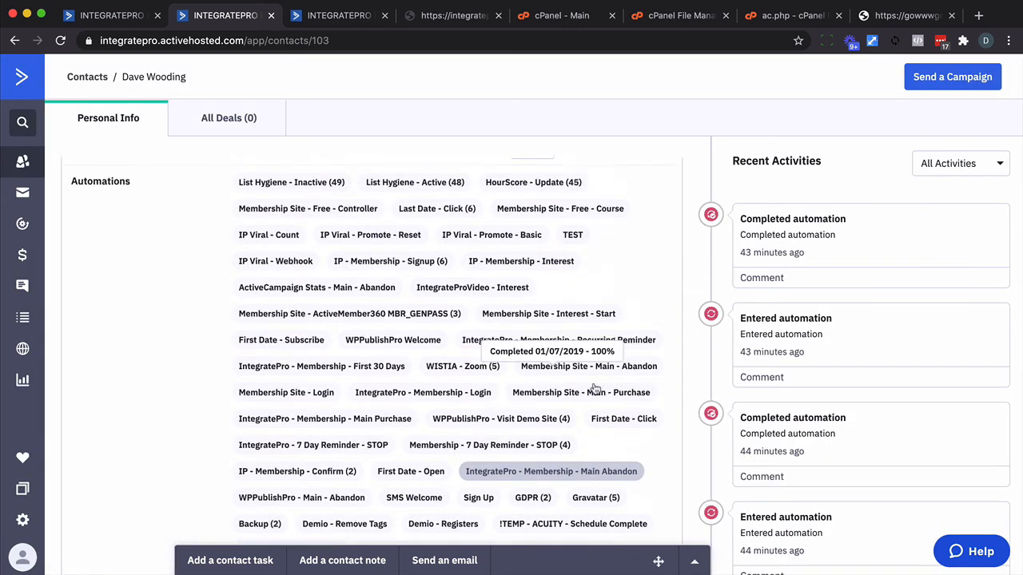
scroll(595, 388, "up", 2)
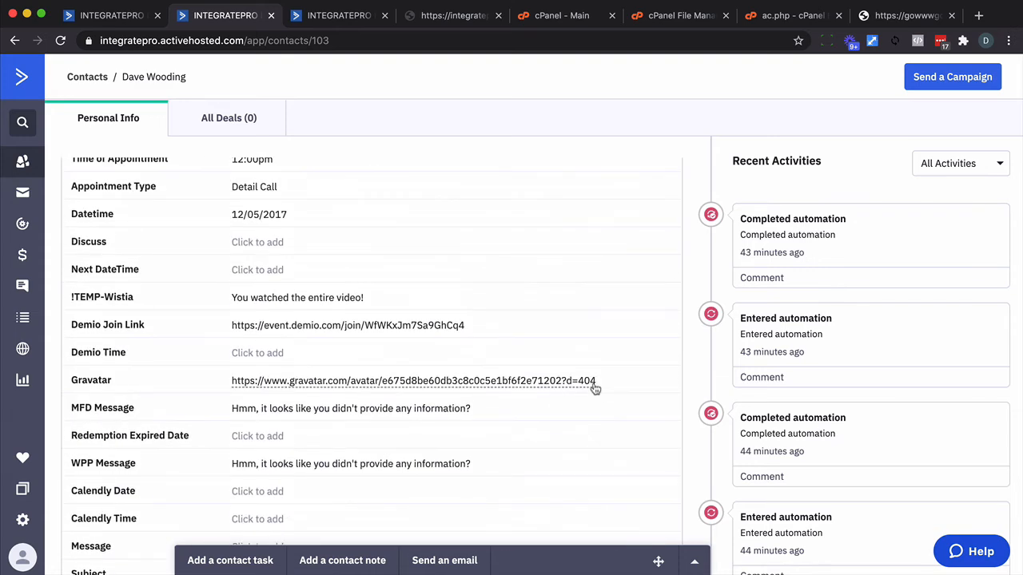
scroll(594, 388, "up", 10)
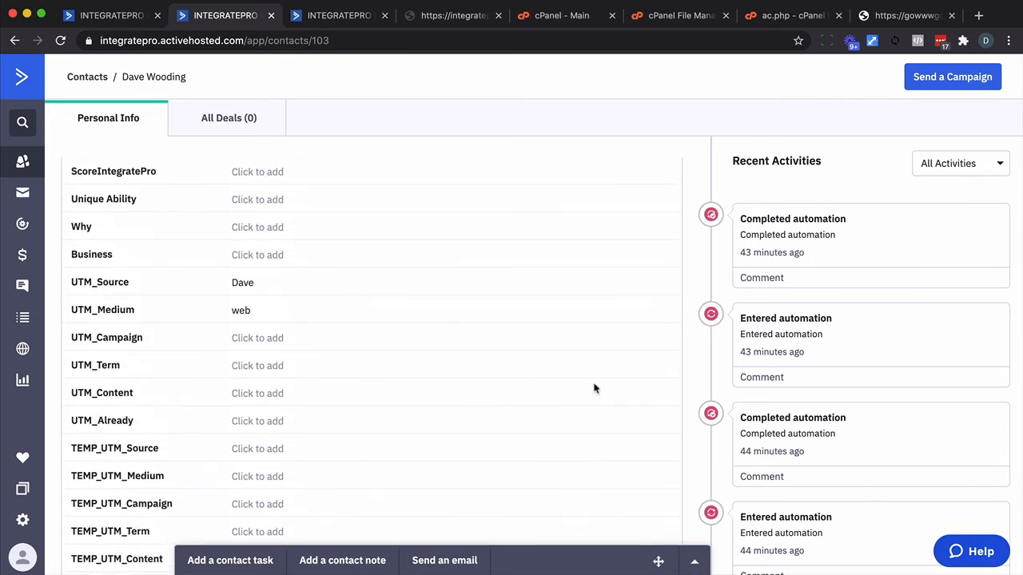
scroll(594, 388, "up", 3)
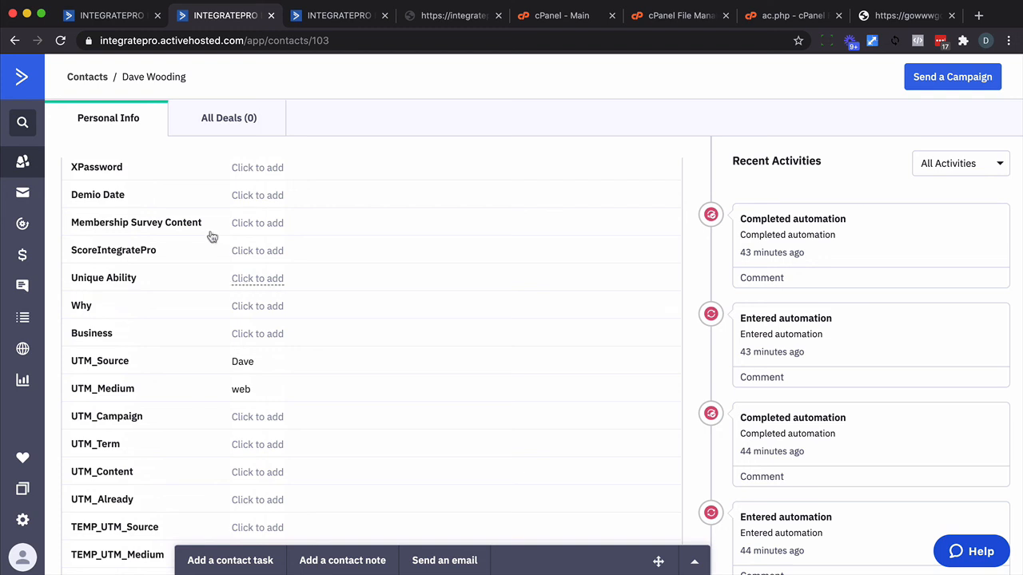
left_click(61, 41)
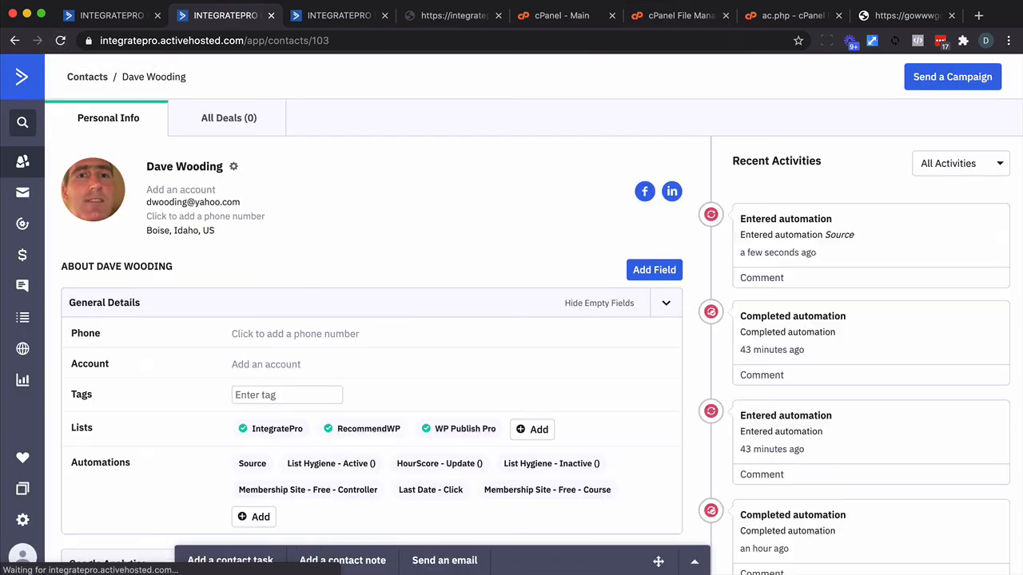
scroll(384, 178, "down", 2)
scroll(385, 179, "down", 2)
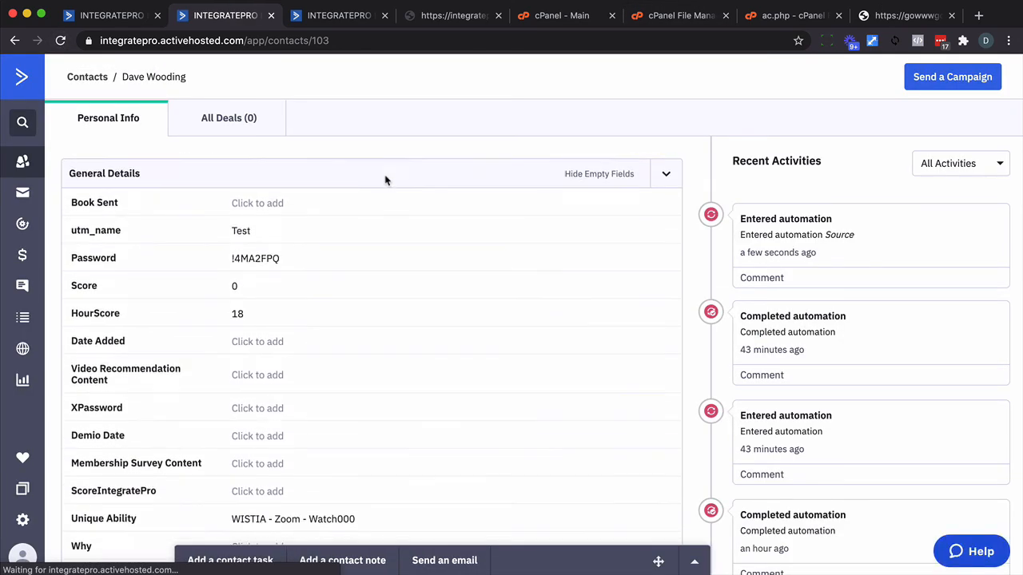